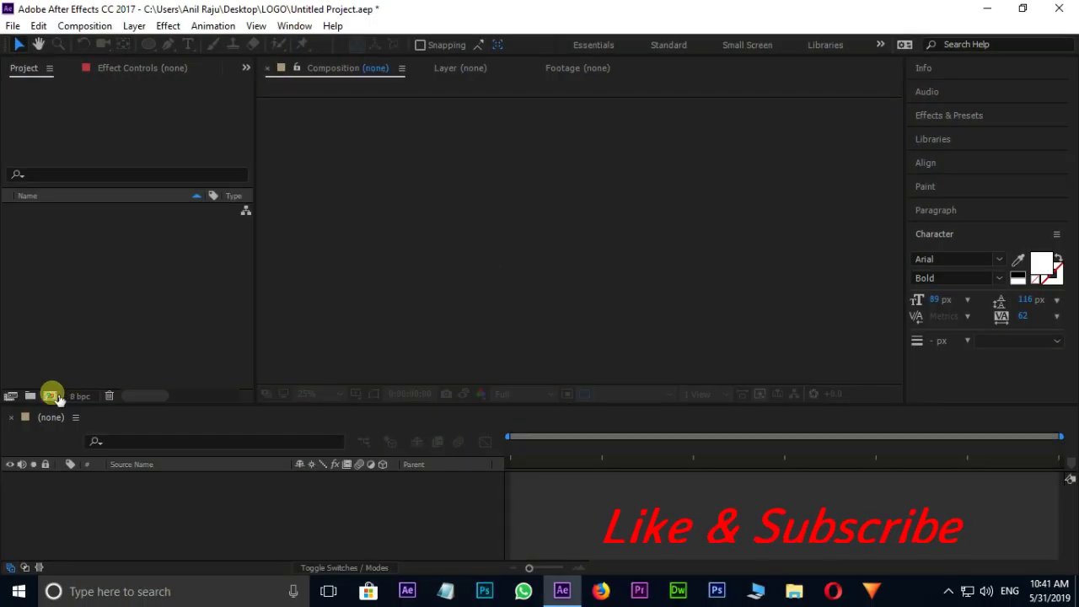
# - Create Comp 1 with default settings and add a full-frame dark gray solid layer
pyautogui.click(61, 399)
pyautogui.click(739, 453)
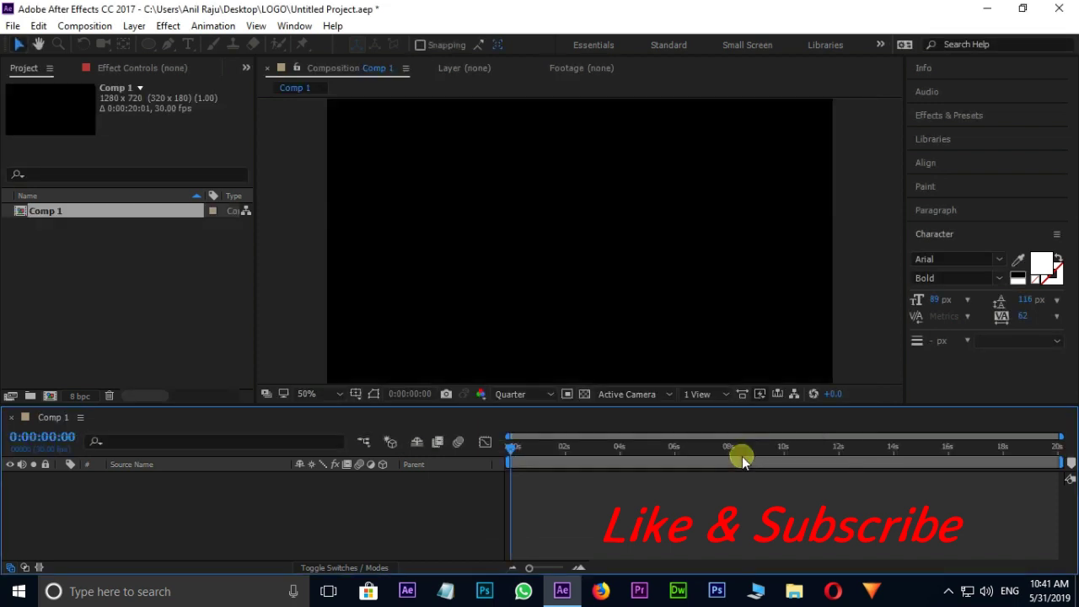
pyautogui.rightClick(158, 498)
pyautogui.moveTo(194, 347)
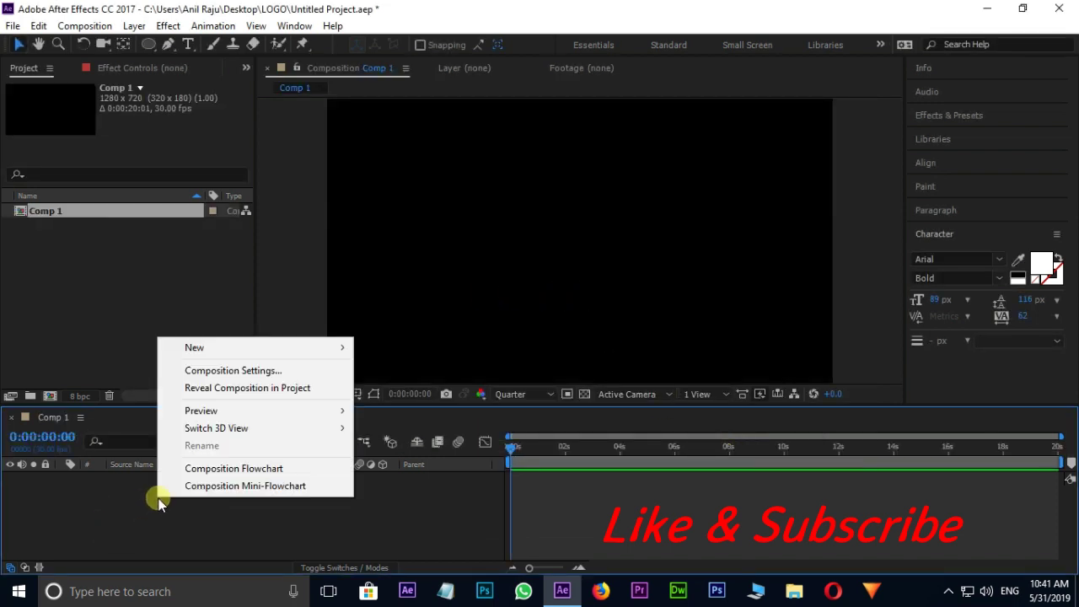
pyautogui.click(389, 387)
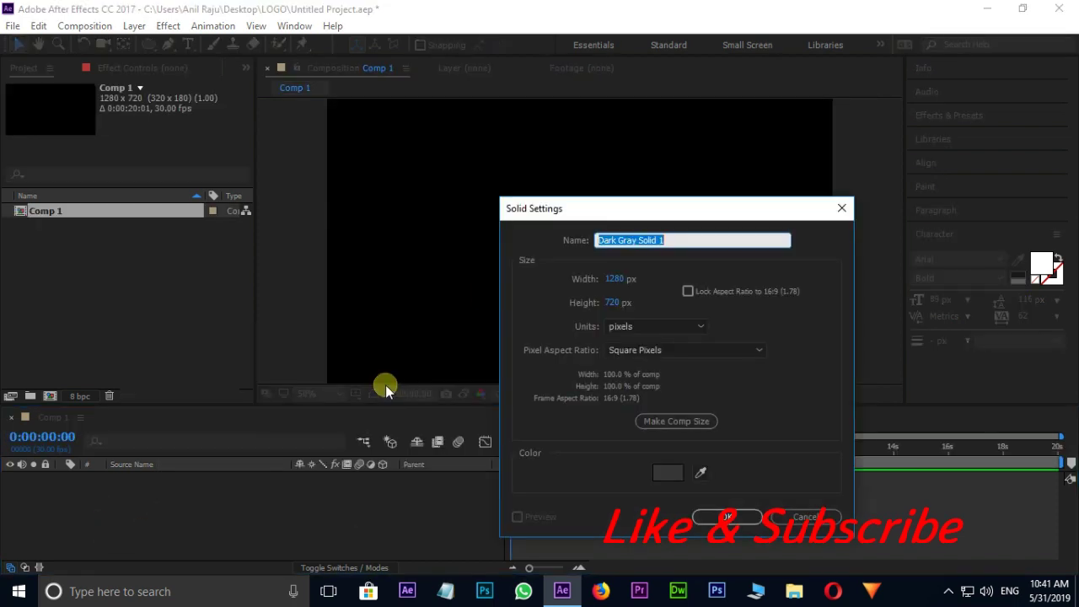
pyautogui.click(668, 474)
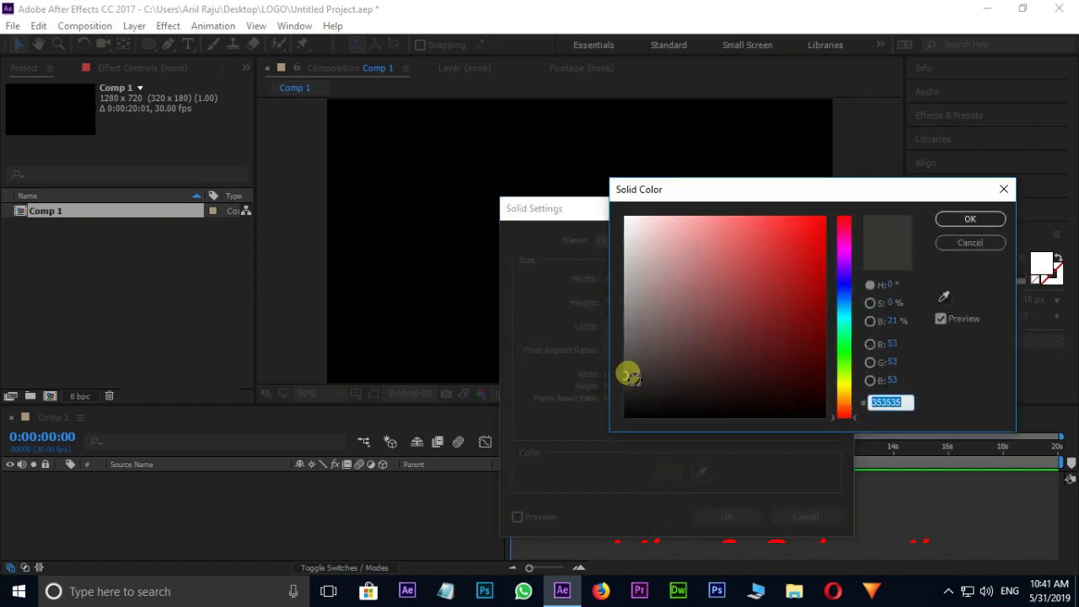
pyautogui.click(627, 375)
pyautogui.click(961, 220)
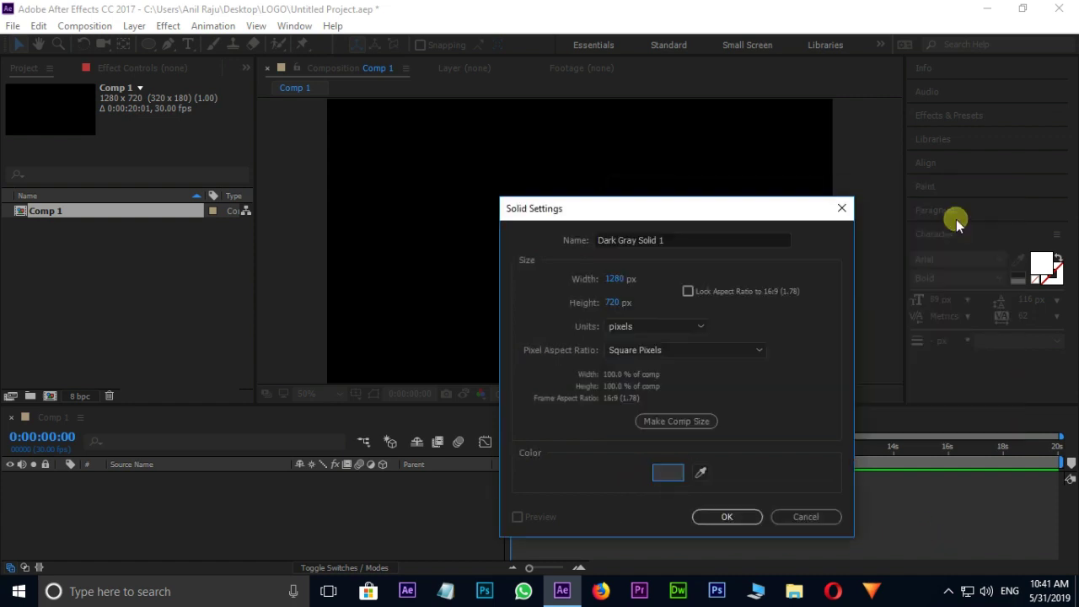
pyautogui.click(728, 516)
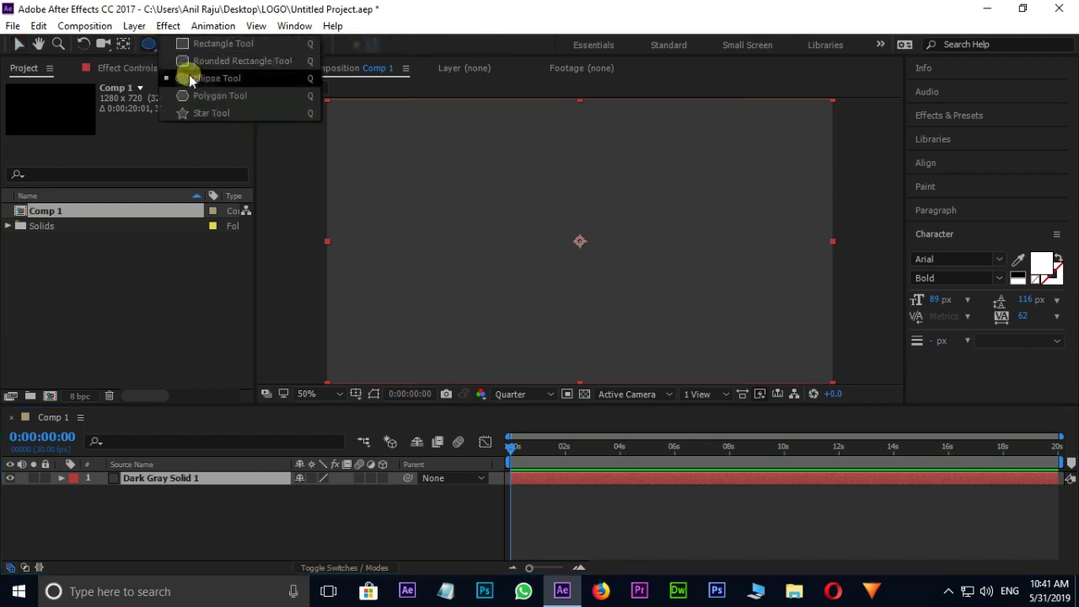
# - Draw an oval mask on the solid, feather it 250 pixels and hide mask outlines
pyautogui.moveTo(145, 46); pyautogui.dragTo(218, 84)
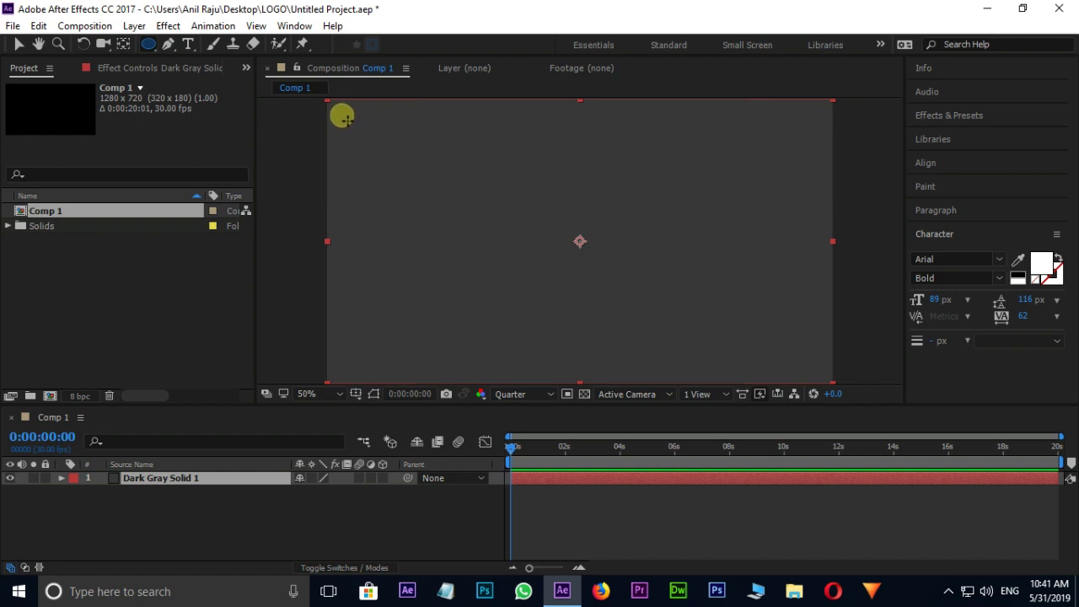
pyautogui.moveTo(341, 126); pyautogui.dragTo(825, 368)
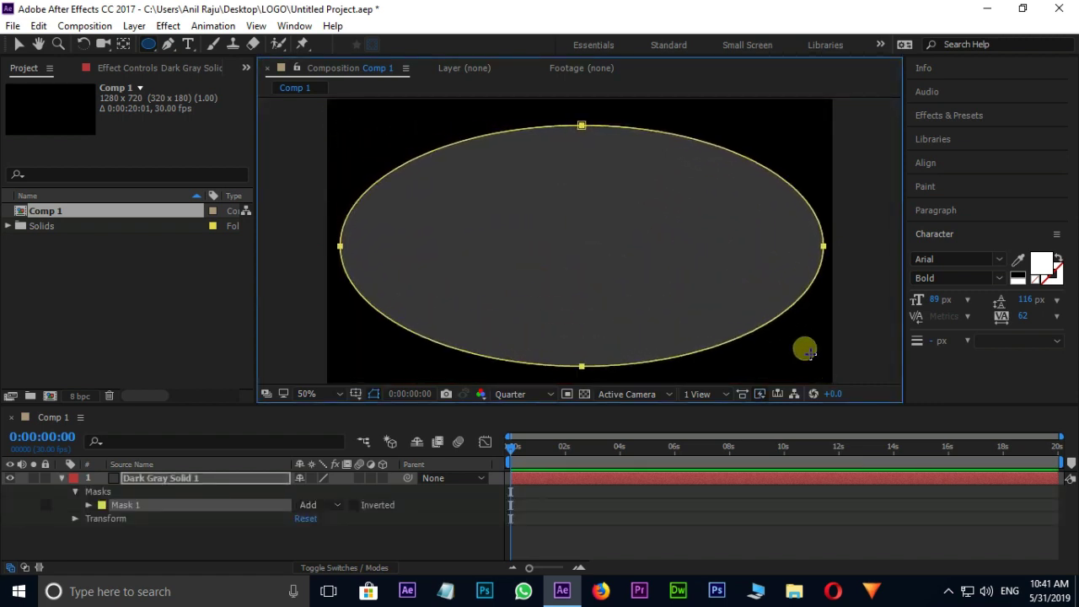
pyautogui.click(88, 505)
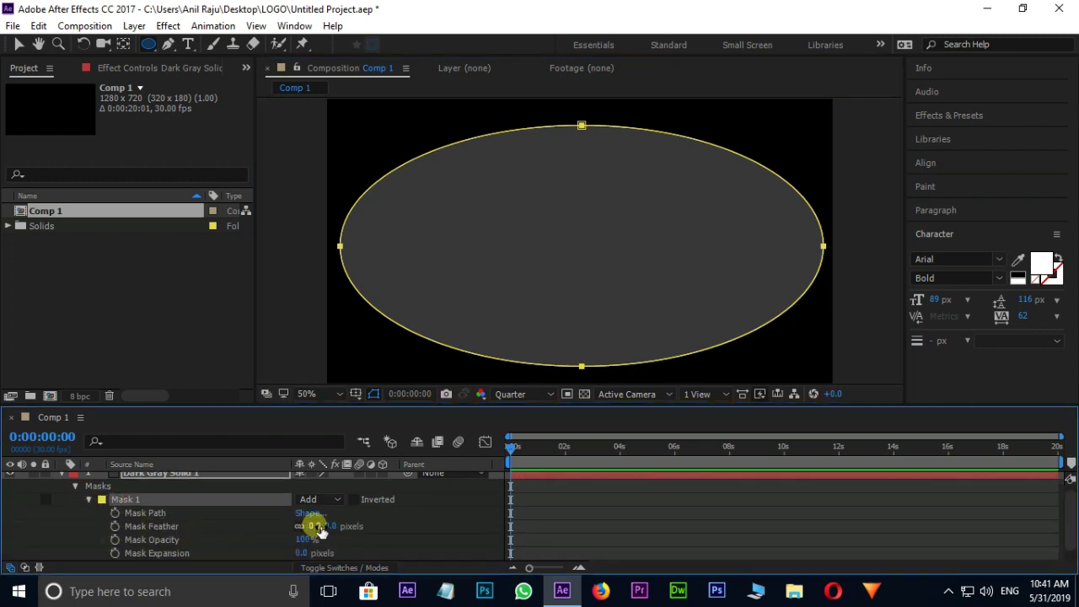
pyautogui.moveTo(320, 526); pyautogui.dragTo(504, 526)
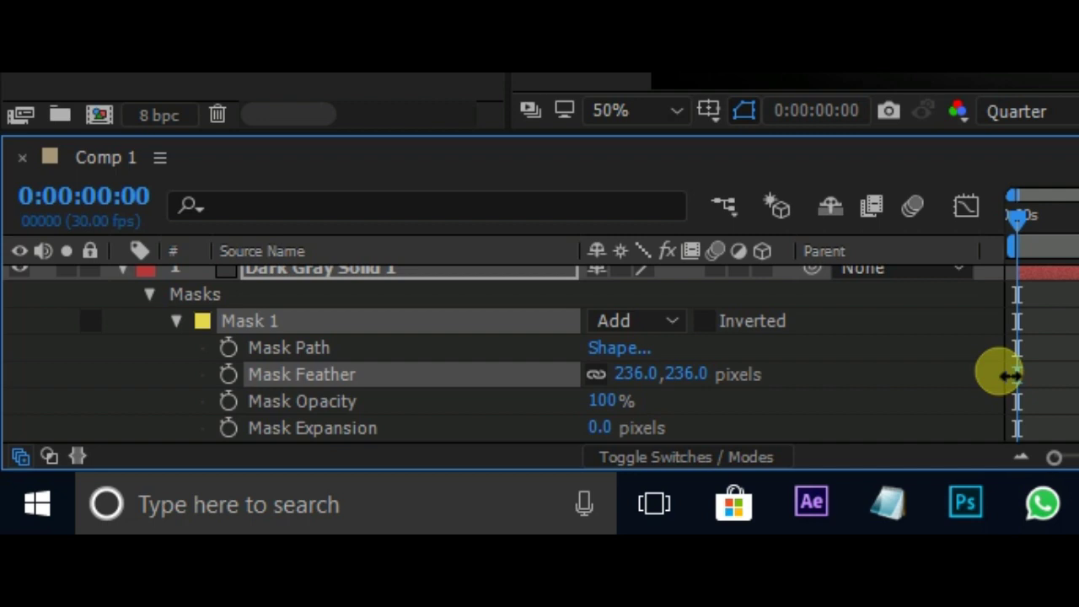
pyautogui.click(621, 374)
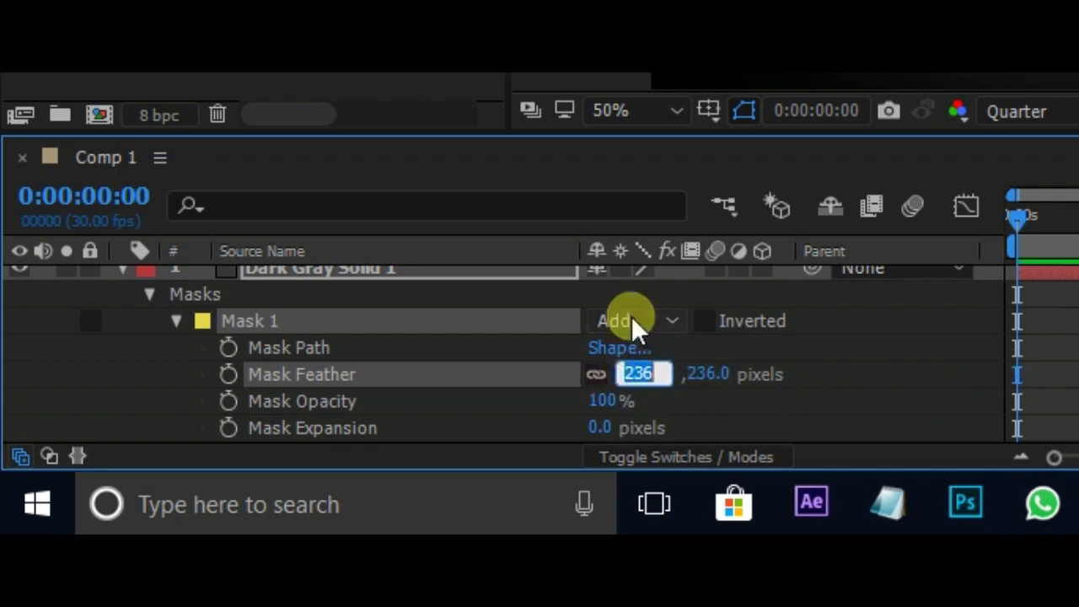
pyautogui.write('250')
pyautogui.press('Return')
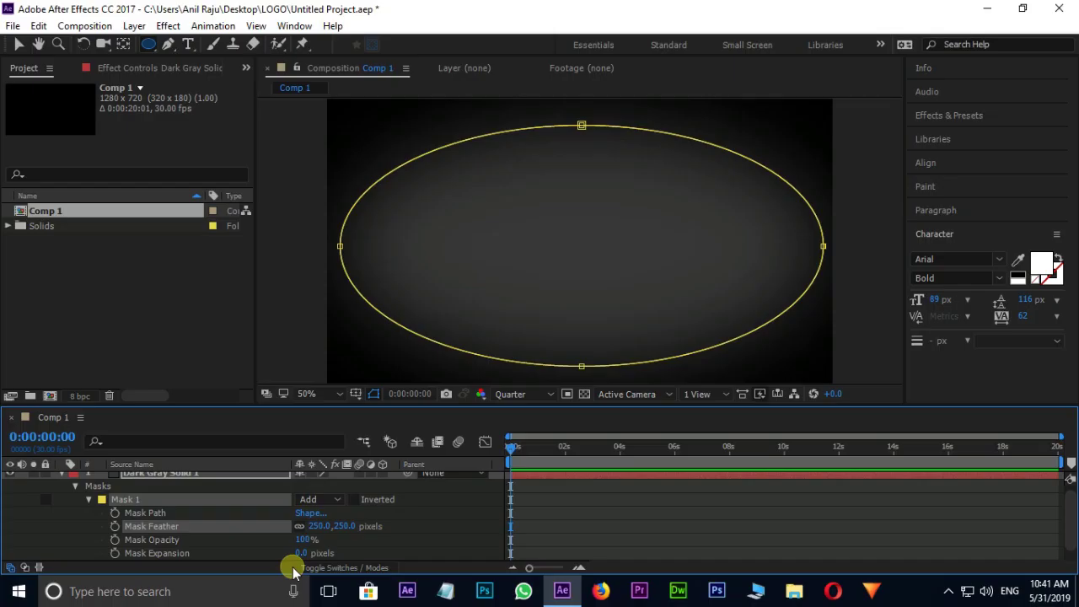
pyautogui.click(373, 394)
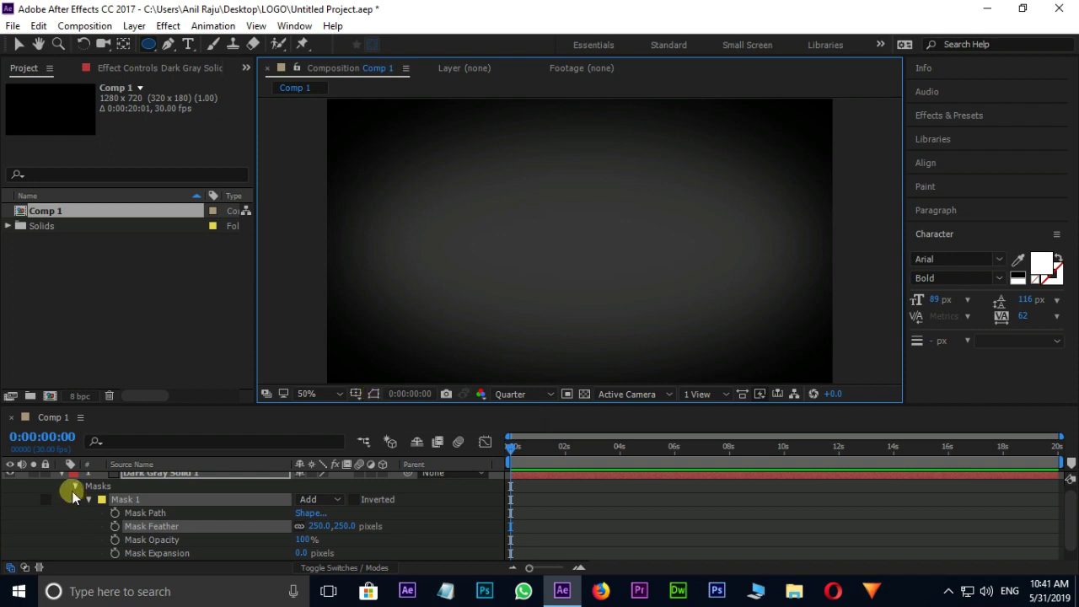
pyautogui.scroll(1, 72, 490)
pyautogui.click(60, 477)
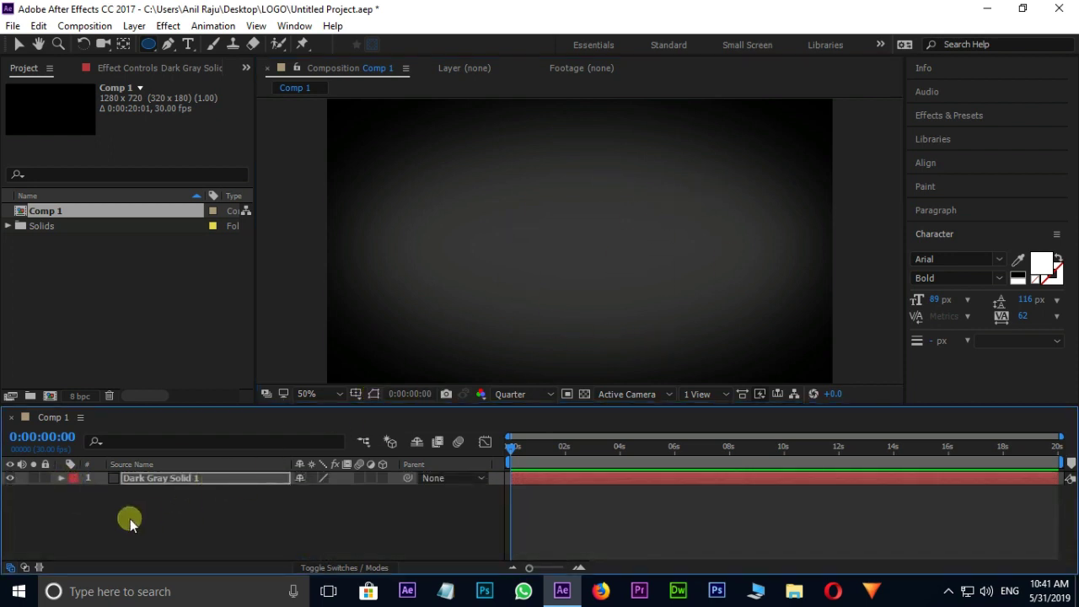
# - Lock the background solid and import gaming.png into the project
pyautogui.click(45, 478)
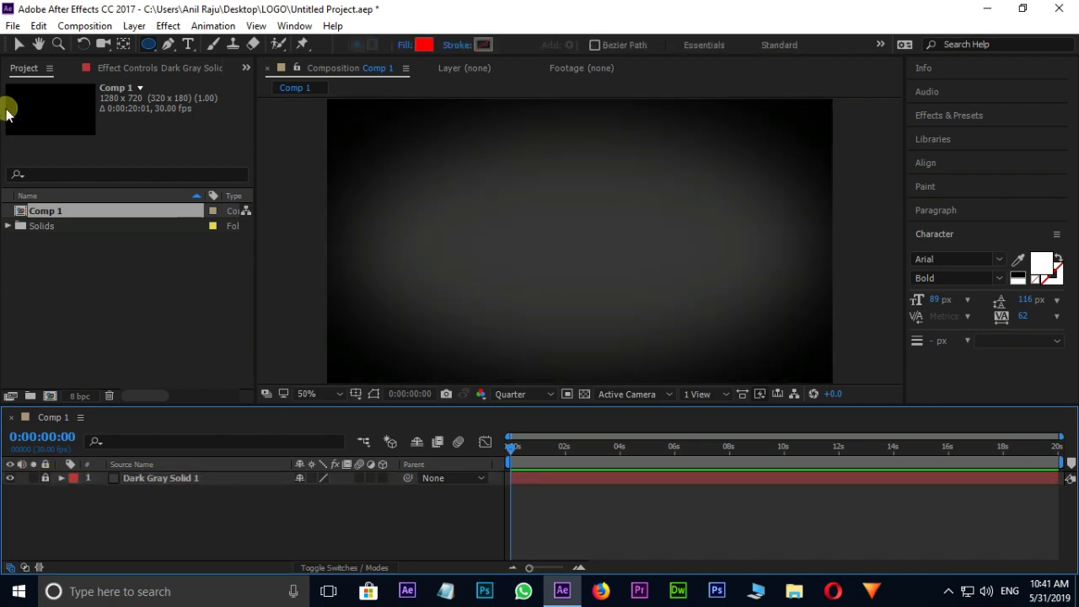
pyautogui.doubleClick(132, 296)
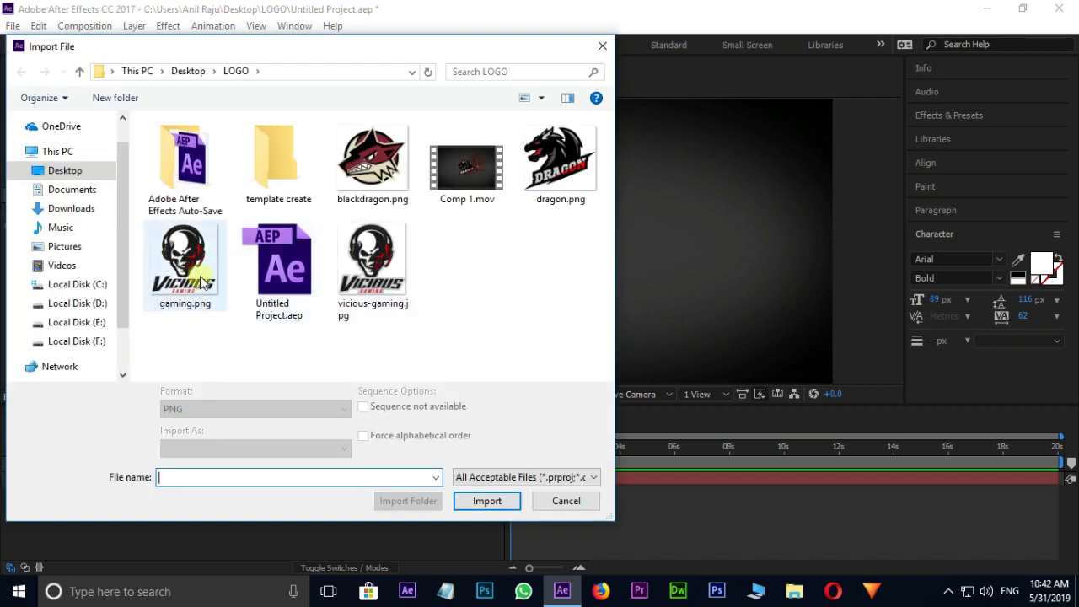
pyautogui.click(211, 288)
pyautogui.click(486, 501)
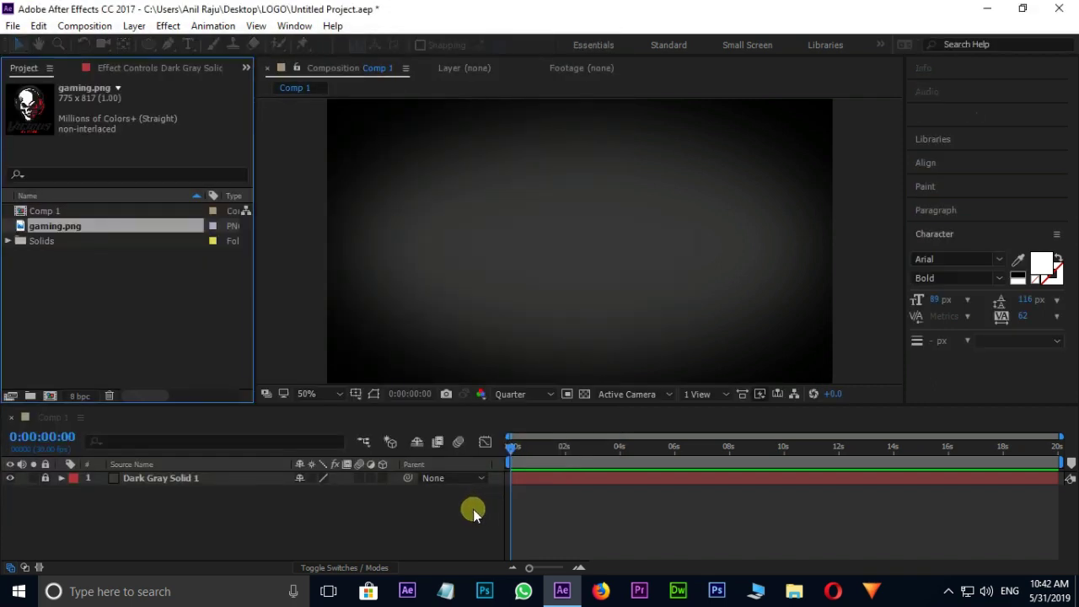
# - Add gaming.png to the composition and scale it down at the centre
pyautogui.moveTo(91, 230); pyautogui.dragTo(169, 479)
pyautogui.scroll(-2, 559, 263)
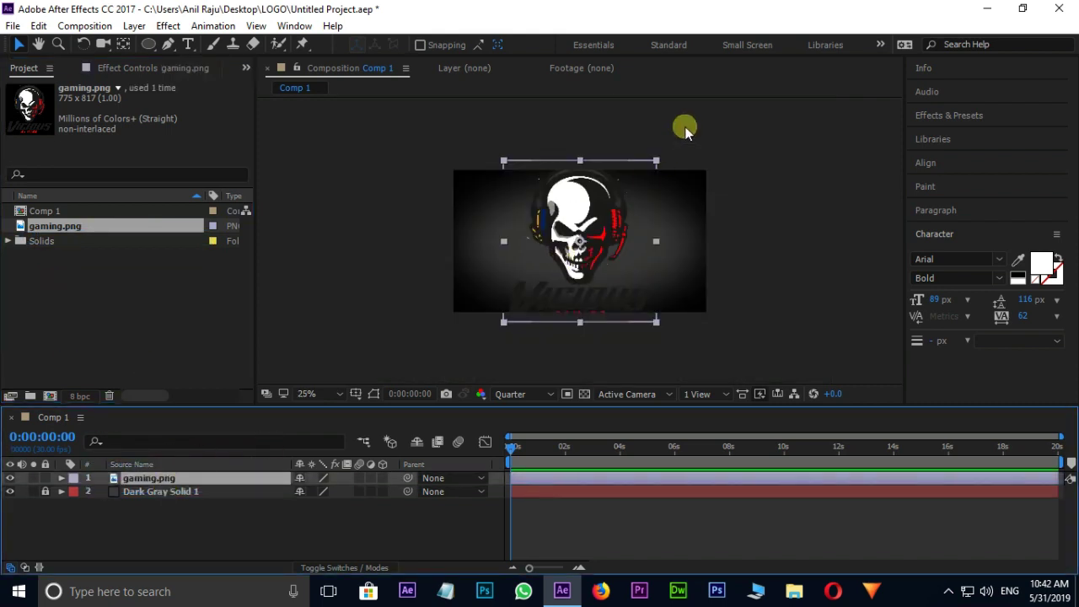
pyautogui.moveTo(655, 161); pyautogui.dragTo(610, 212)
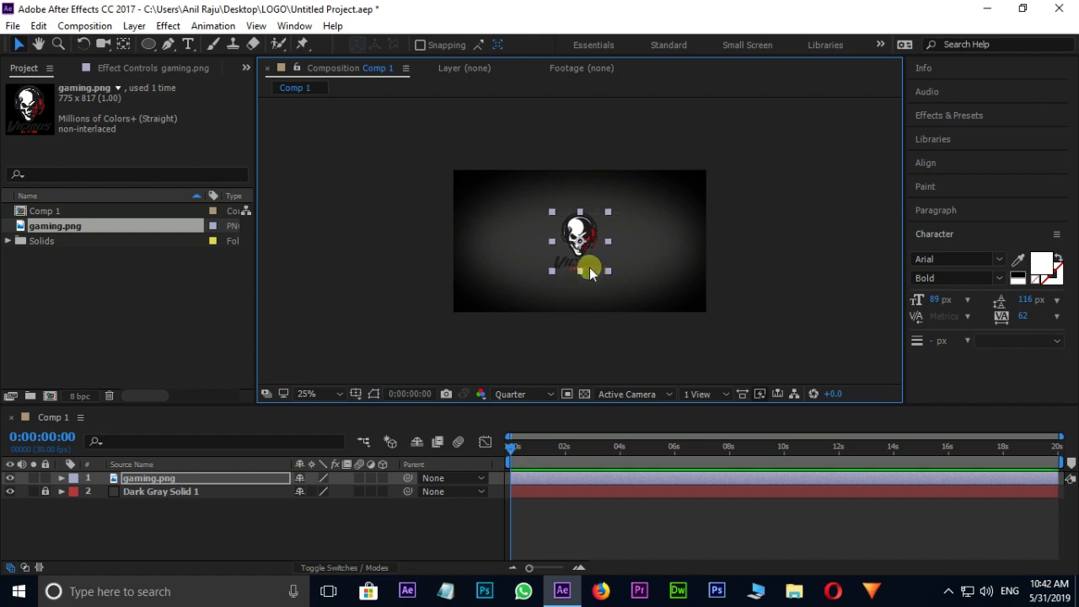
pyautogui.scroll(2, 588, 266)
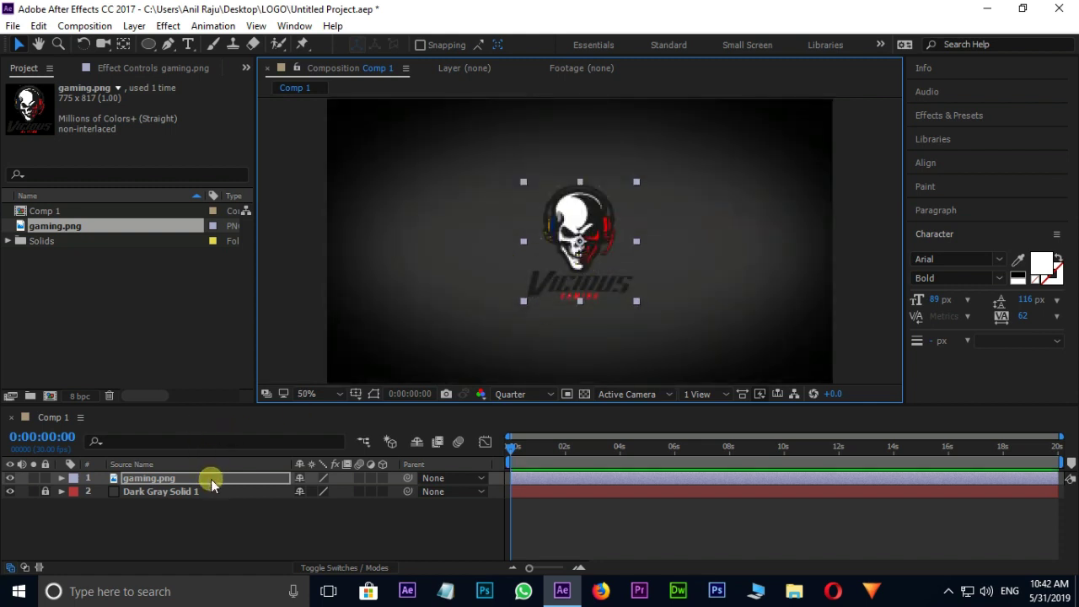
# - Duplicate the logo layer and hide the lower copy
pyautogui.hotkey('ctrl', 'd')
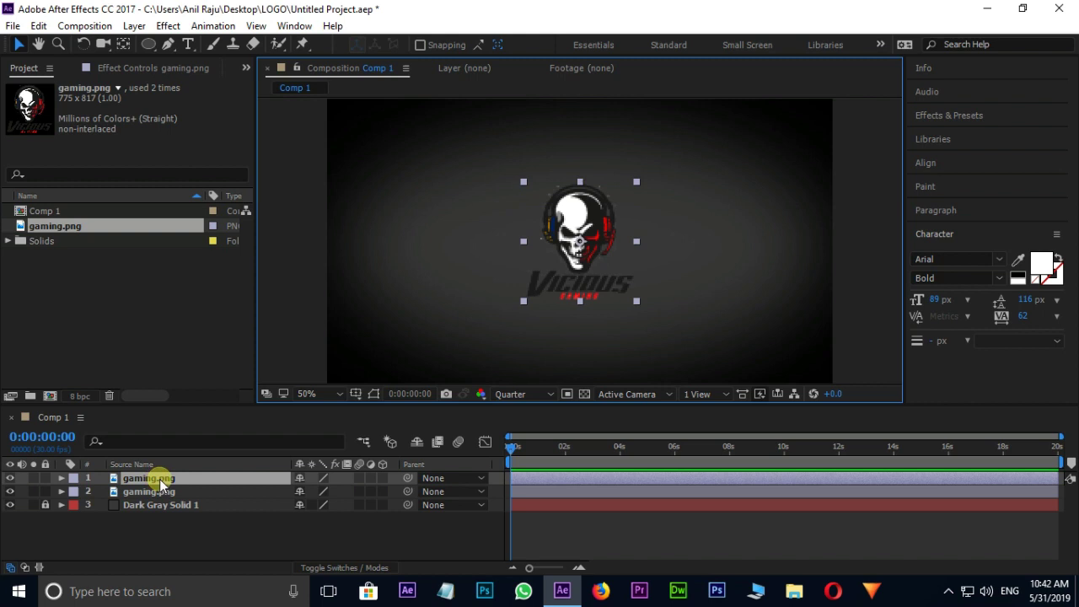
pyautogui.click(10, 491)
pyautogui.click(10, 493)
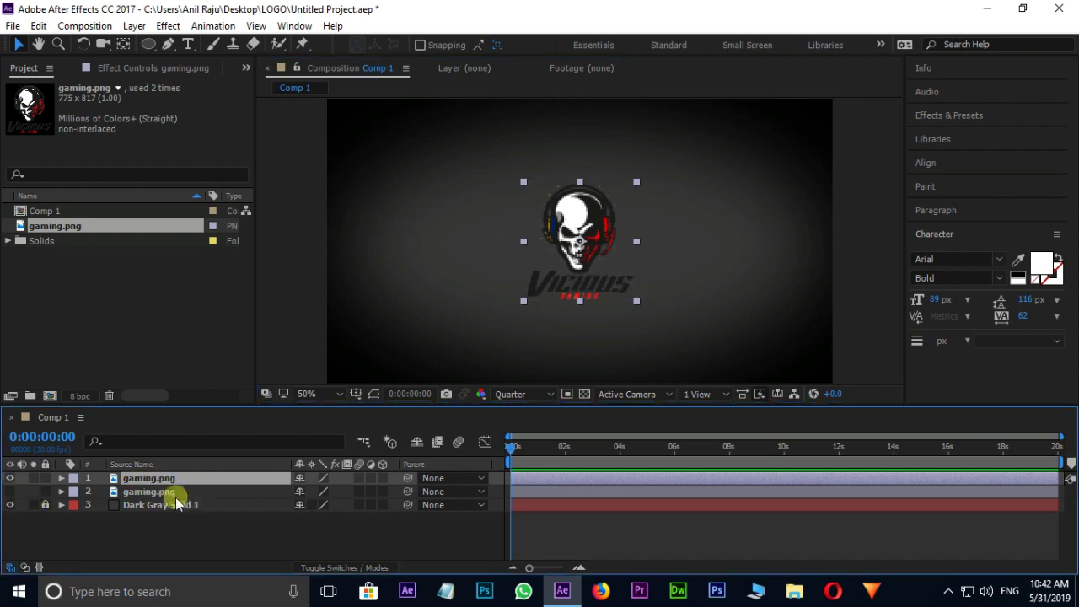
pyautogui.press(';')
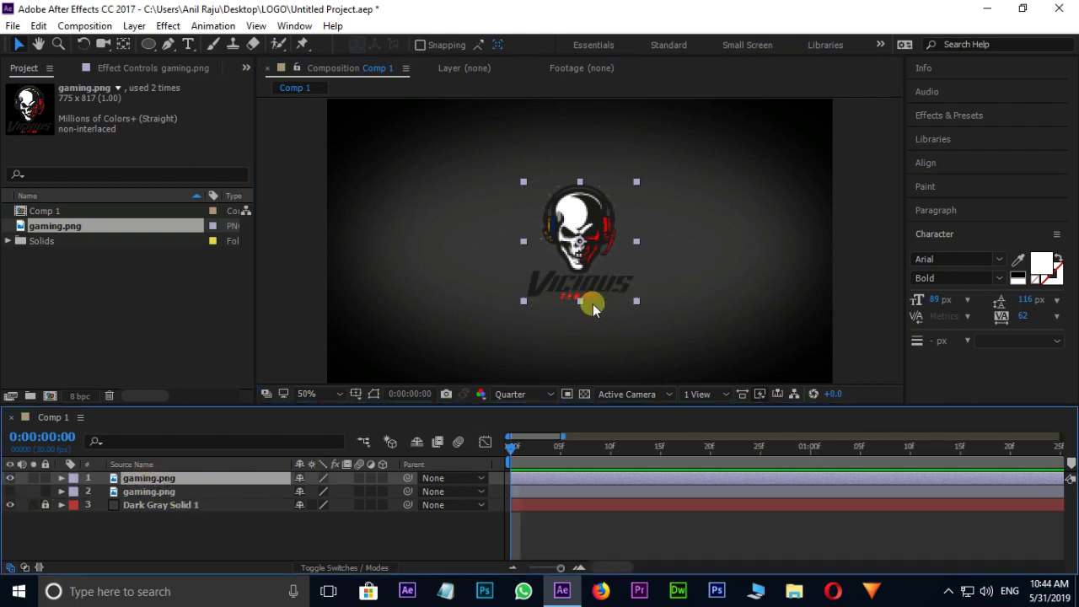
# - Make the top logo layer 3D and keyframe Scale, Orientation, X and Y Rotation at frame 13
pyautogui.press(';')
pyautogui.moveTo(514, 453); pyautogui.dragTo(533, 448)
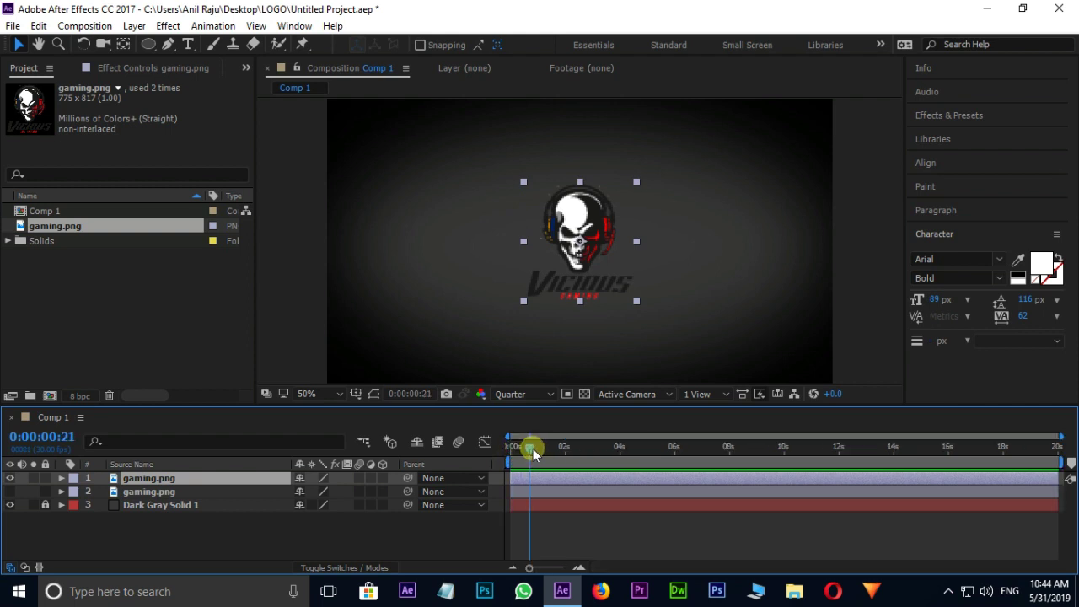
pyautogui.moveTo(537, 567); pyautogui.dragTo(548, 567)
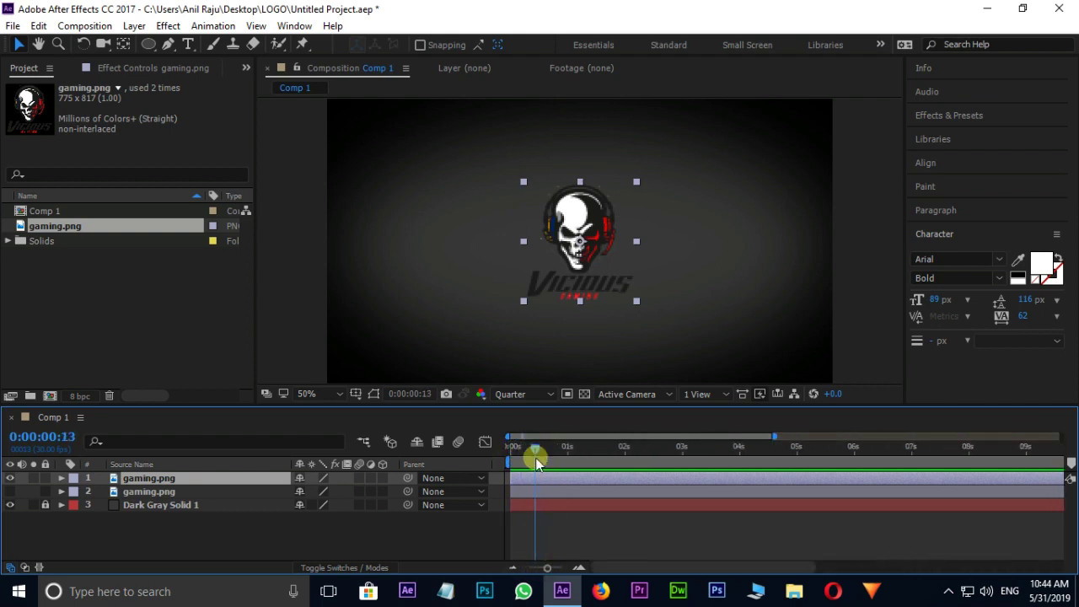
pyautogui.press('s')
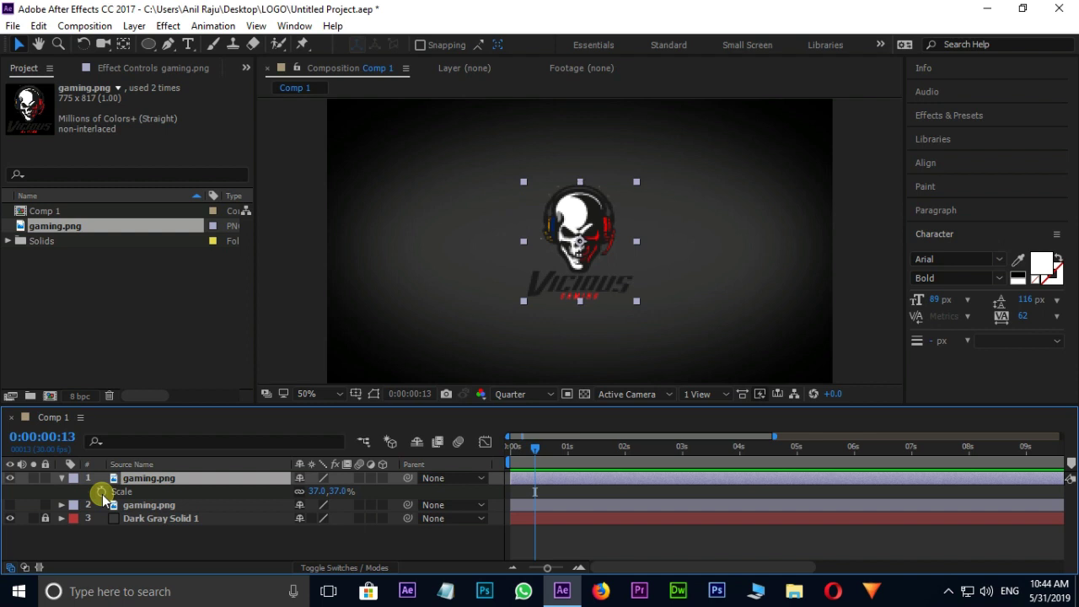
pyautogui.click(102, 492)
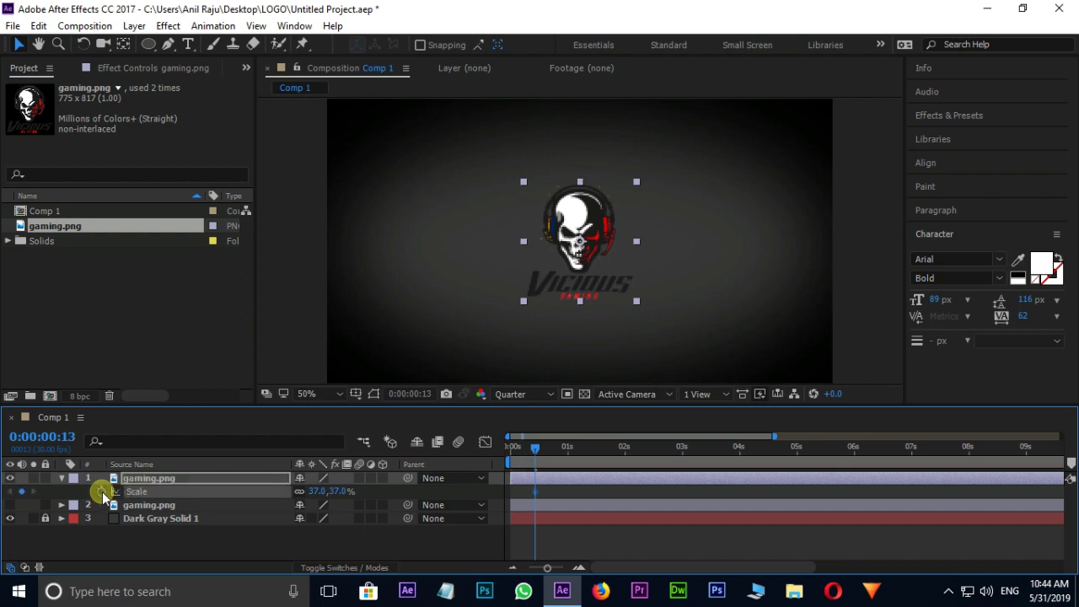
pyautogui.click(384, 478)
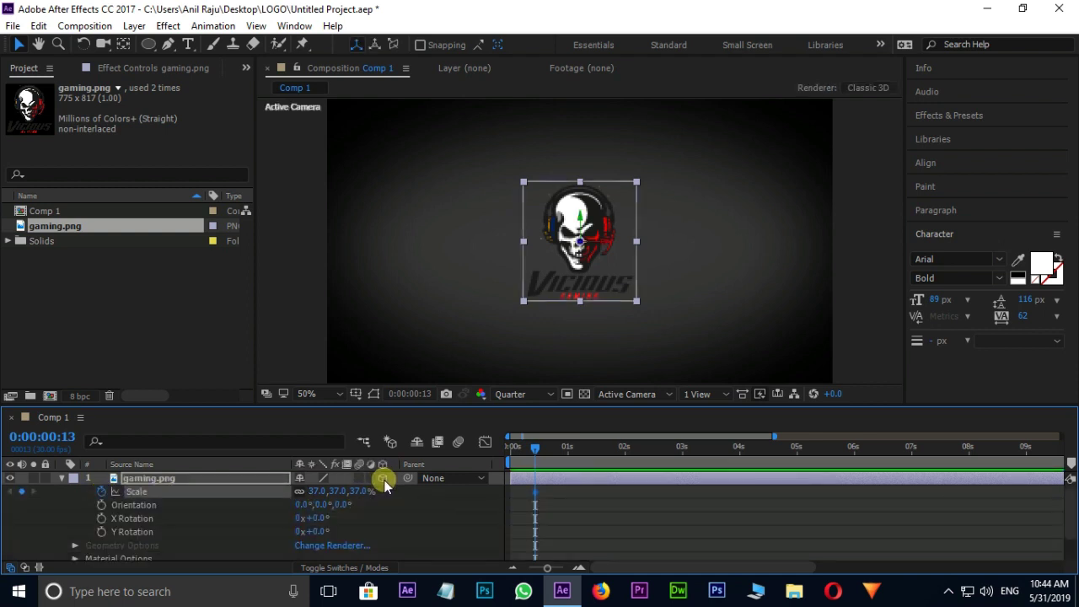
pyautogui.click(101, 505)
pyautogui.click(101, 532)
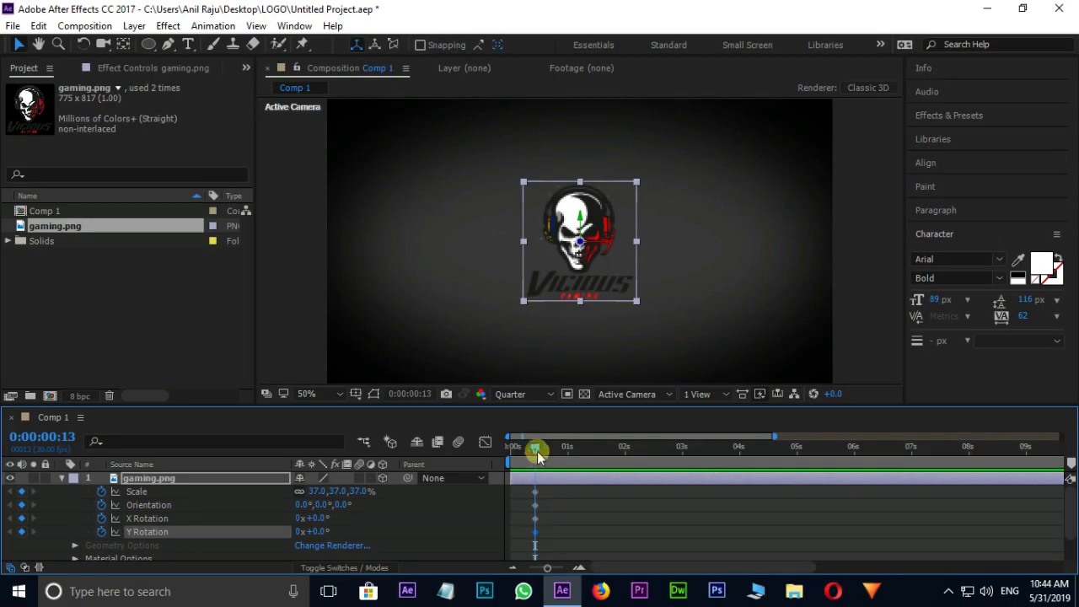
# - At frame 0, set Scale 413%, Orientation Y 59°, X Rotation -68° and Y Rotation -15°
pyautogui.moveTo(537, 449); pyautogui.dragTo(486, 456)
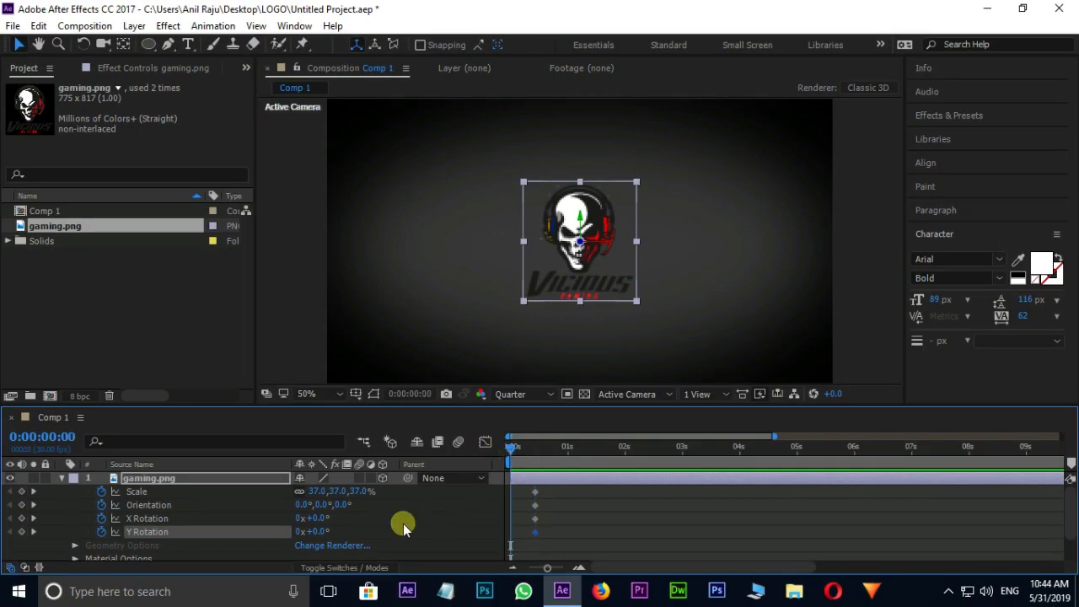
pyautogui.moveTo(321, 491); pyautogui.dragTo(396, 491)
pyautogui.press(',')
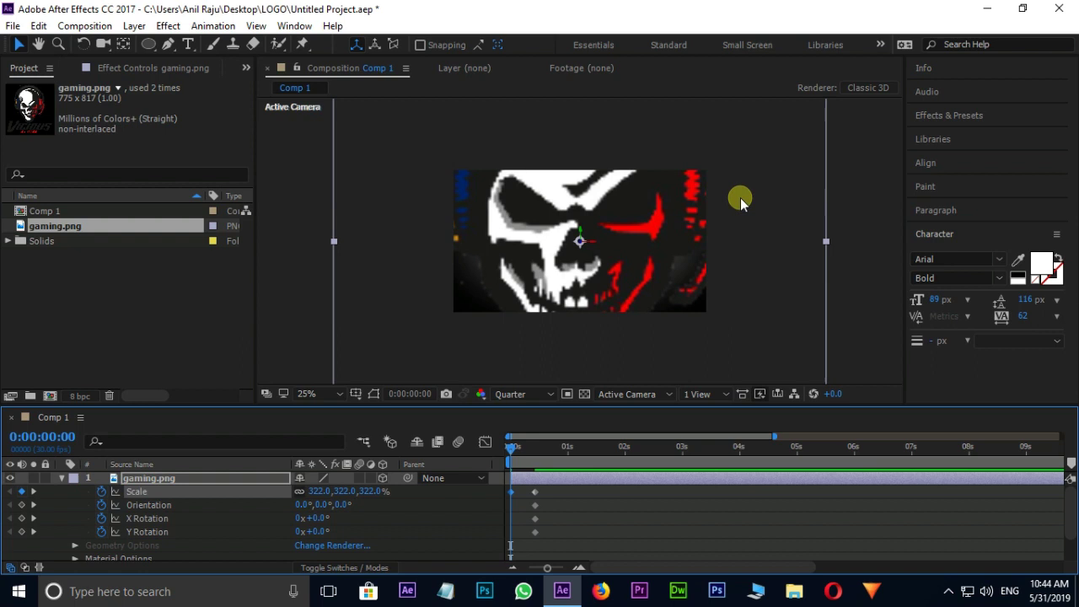
pyautogui.press(',')
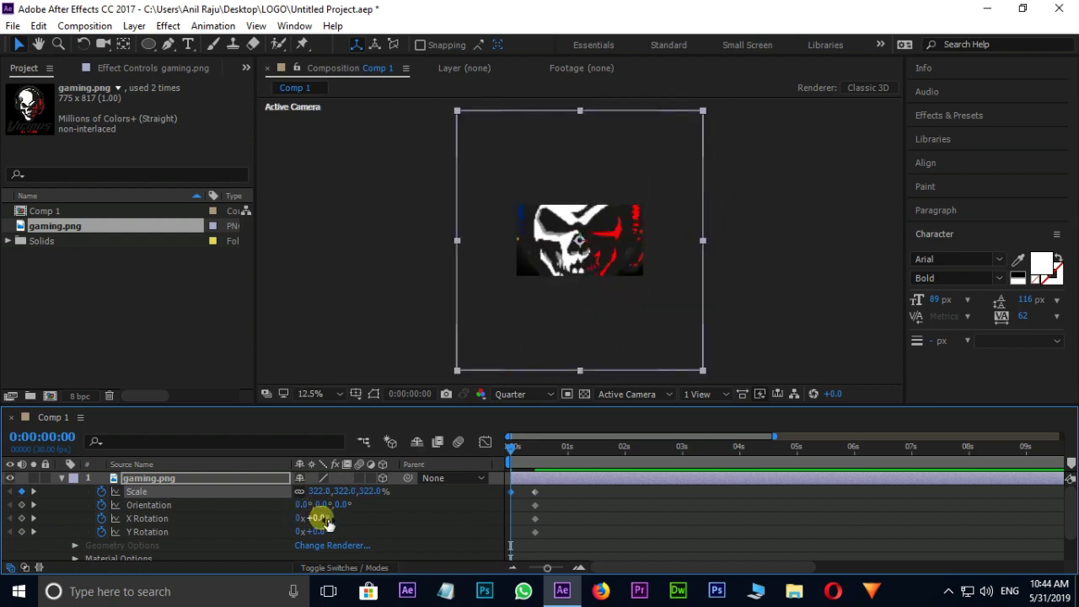
pyautogui.moveTo(321, 504)
pyautogui.mouseDown()
pyautogui.moveTo(326, 521)
pyautogui.moveTo(329, 506)
pyautogui.moveTo(261, 520)
pyautogui.moveTo(306, 535)
pyautogui.moveTo(313, 525)
pyautogui.mouseUp()
pyautogui.moveTo(343, 492); pyautogui.dragTo(405, 481)
pyautogui.moveTo(314, 504)
pyautogui.mouseDown()
pyautogui.moveTo(299, 504)
pyautogui.moveTo(351, 510)
pyautogui.moveTo(309, 526)
pyautogui.mouseUp()
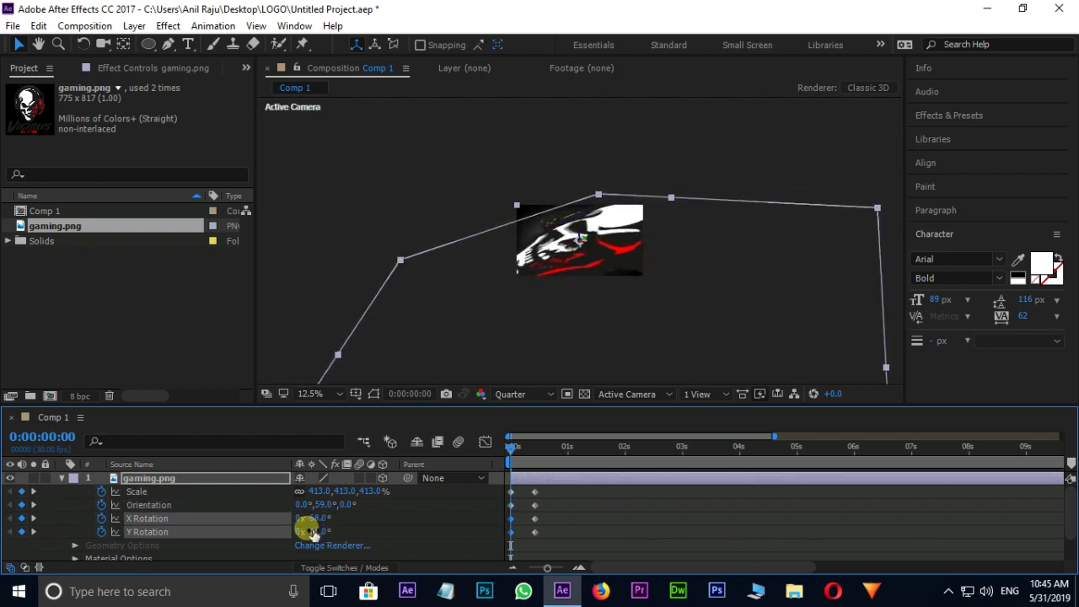
# - Scrub through the spin-in and select the four ending keyframes
pyautogui.moveTo(510, 455)
pyautogui.mouseDown()
pyautogui.moveTo(539, 450)
pyautogui.moveTo(503, 445)
pyautogui.mouseUp()
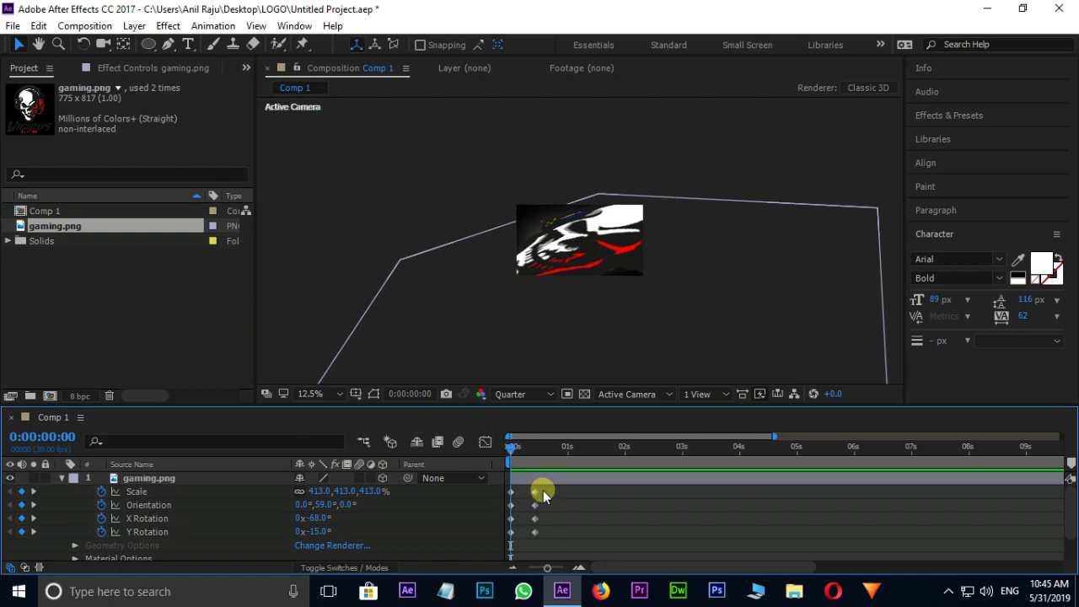
pyautogui.moveTo(542, 487); pyautogui.dragTo(529, 540)
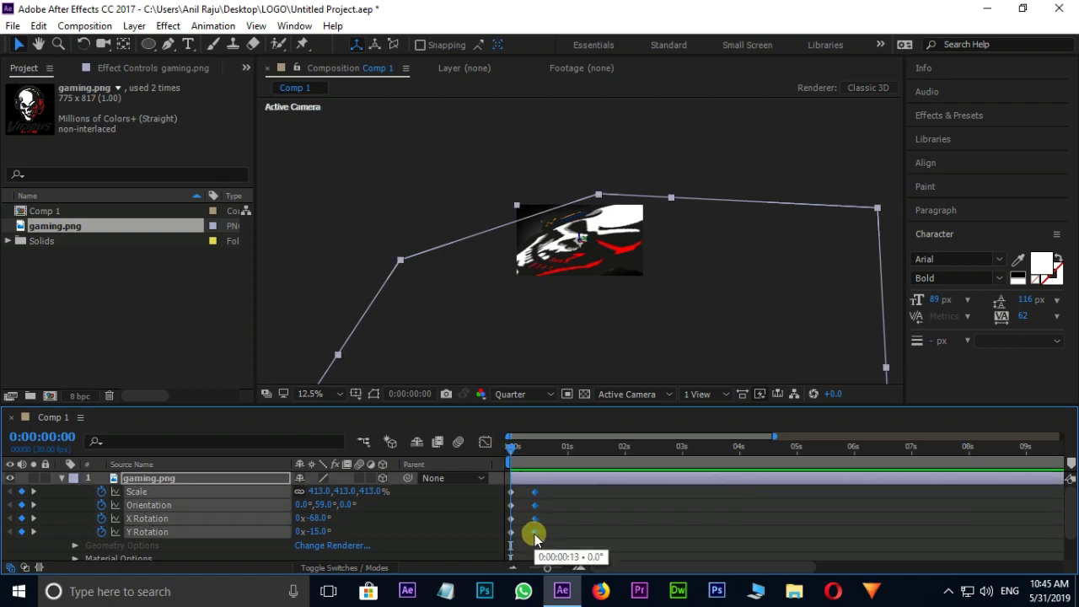
pyautogui.rightClick(534, 532)
pyautogui.moveTo(600, 522)
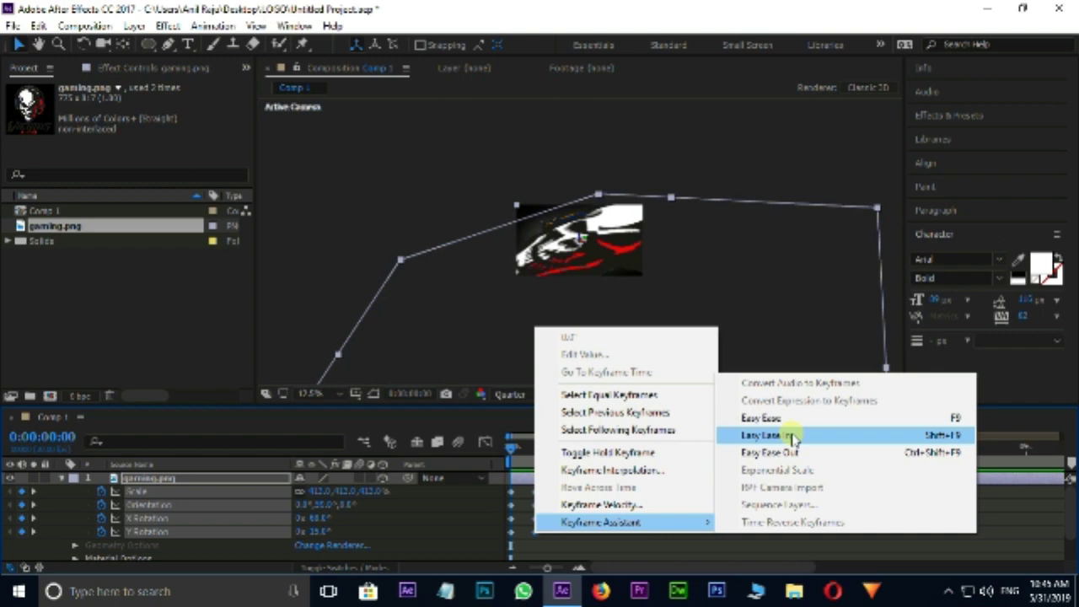
# - Apply Easy Ease In to the logo's ending keyframes
pyautogui.click(792, 436)
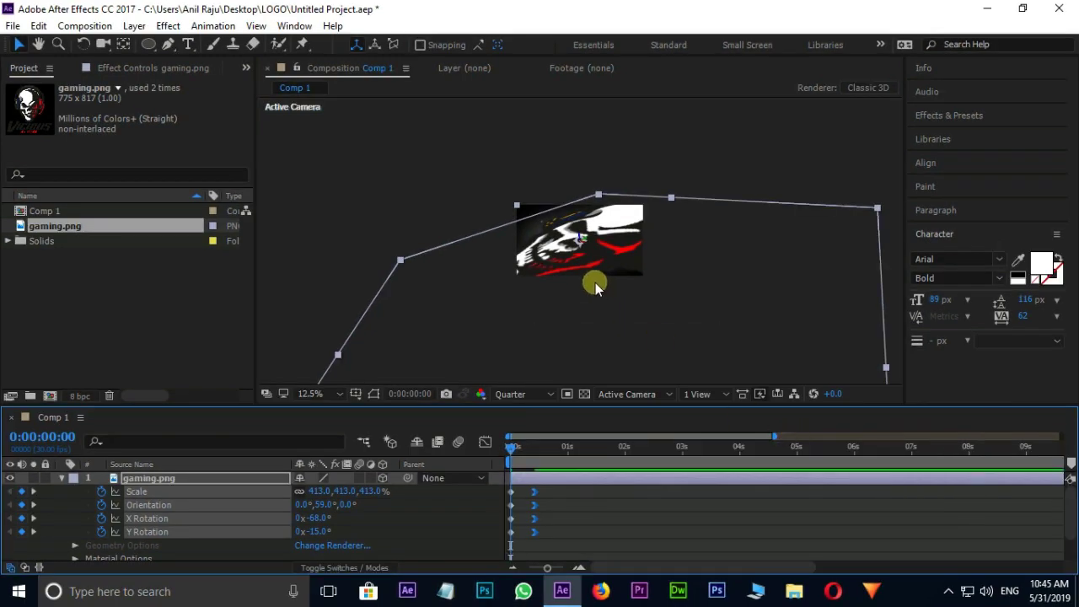
pyautogui.click(528, 447)
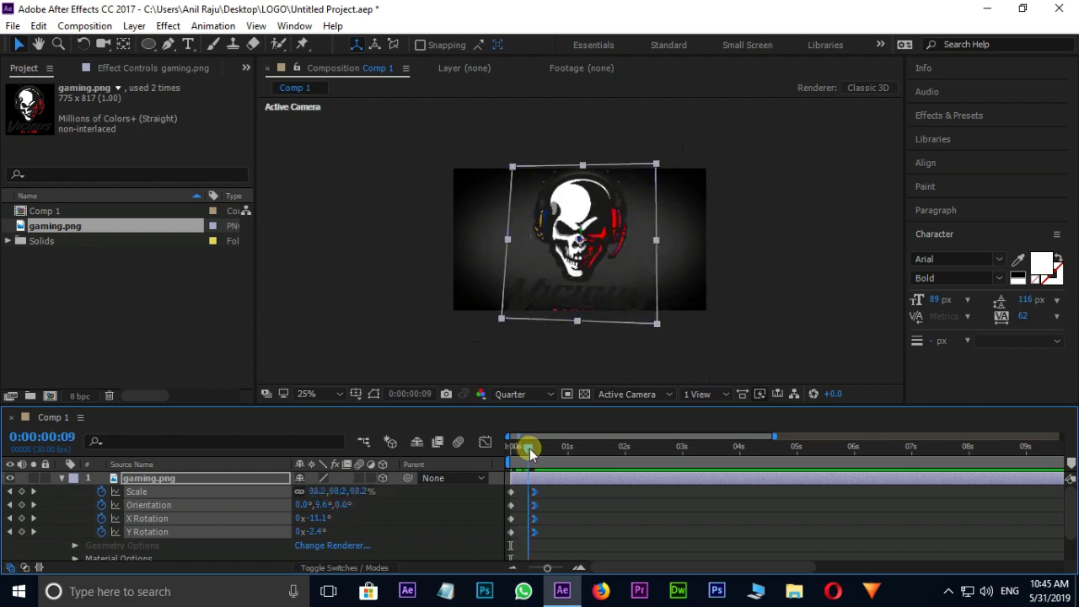
pyautogui.moveTo(529, 452); pyautogui.dragTo(517, 451)
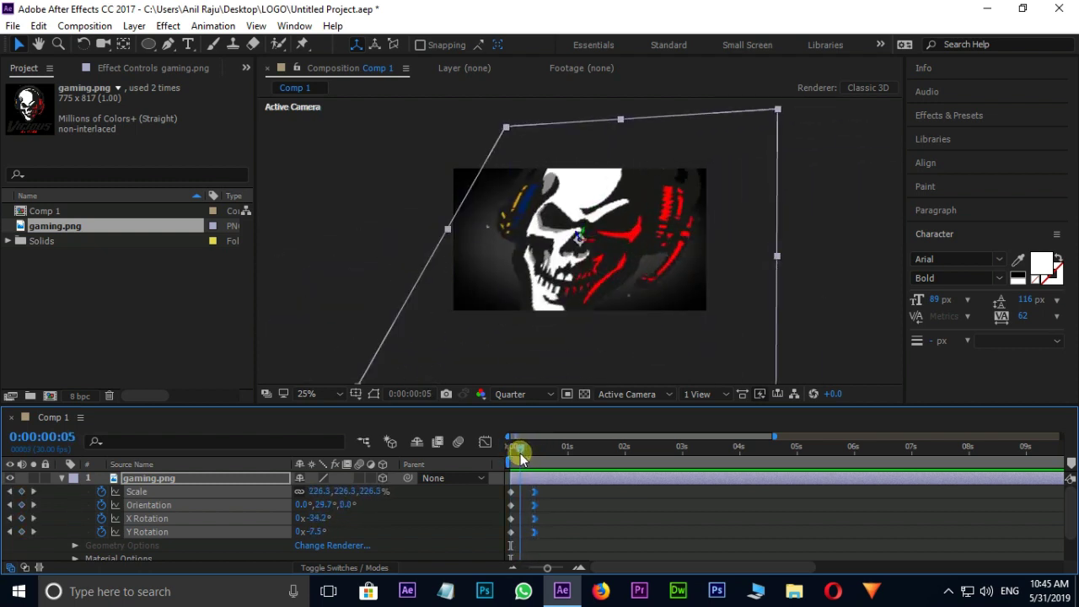
# - Enable motion blur on the logo layer and the composition, then preview
pyautogui.click(360, 478)
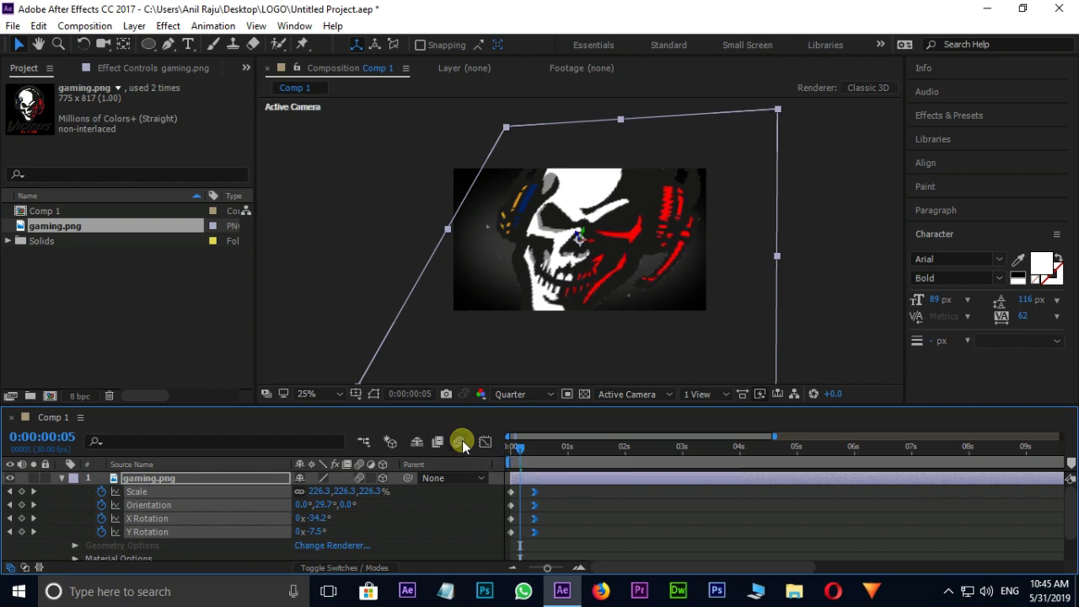
pyautogui.click(460, 442)
pyautogui.moveTo(510, 455); pyautogui.dragTo(472, 458)
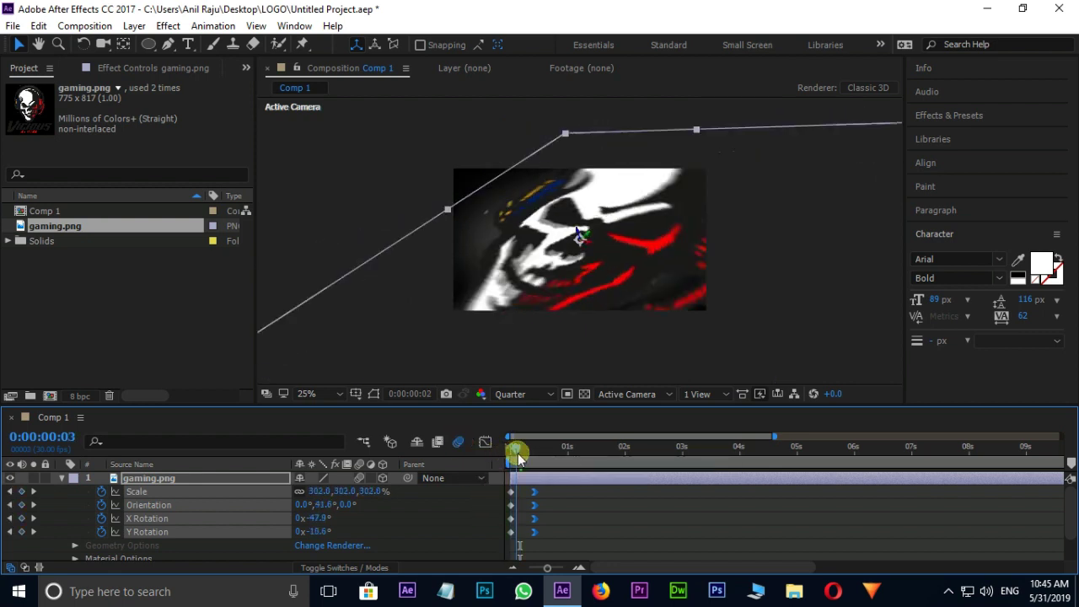
pyautogui.press('space')
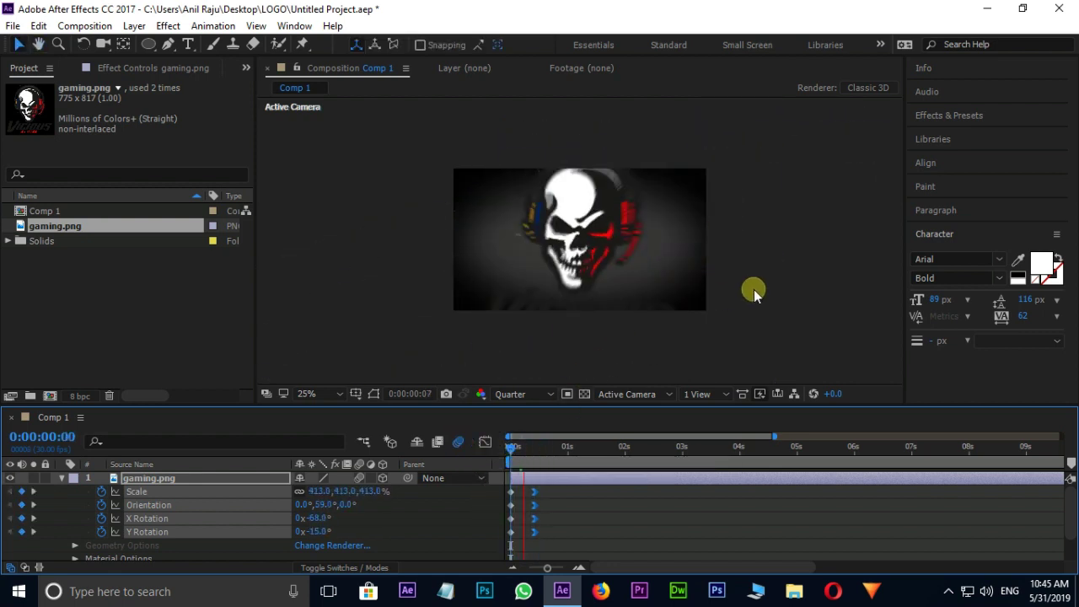
# - Shift the logo's keyframes earlier, to around frame 7, and preview again
pyautogui.moveTo(548, 485)
pyautogui.mouseDown()
pyautogui.moveTo(535, 535)
pyautogui.moveTo(525, 531)
pyautogui.mouseUp()
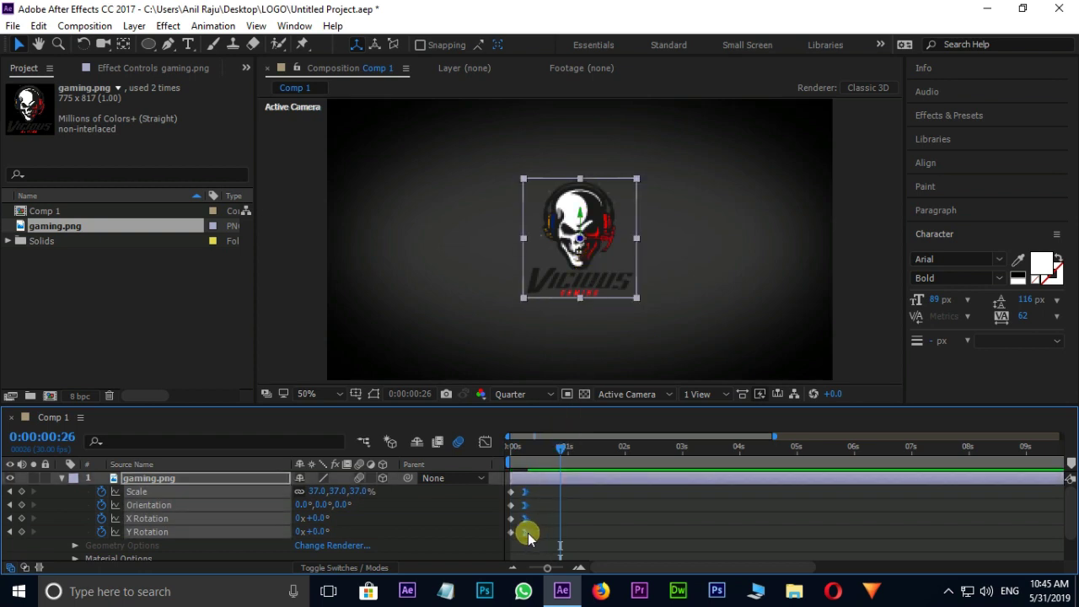
pyautogui.moveTo(559, 445); pyautogui.dragTo(476, 451)
pyautogui.press('space')
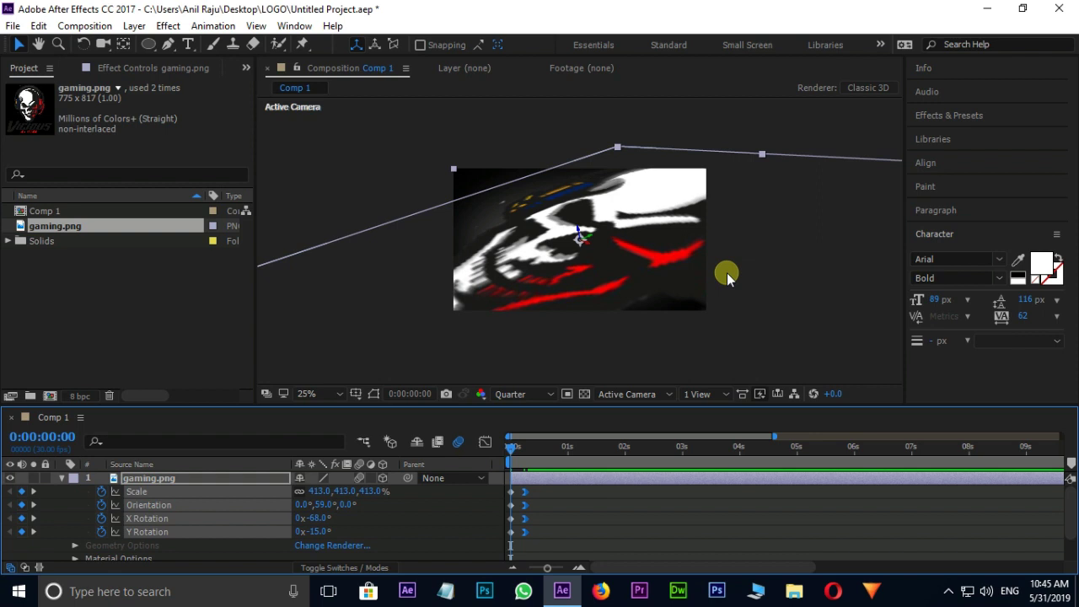
# - Show the lower logo copy, hide the animated top layer, and return to frame 0
pyautogui.press('u')
pyautogui.click(180, 496)
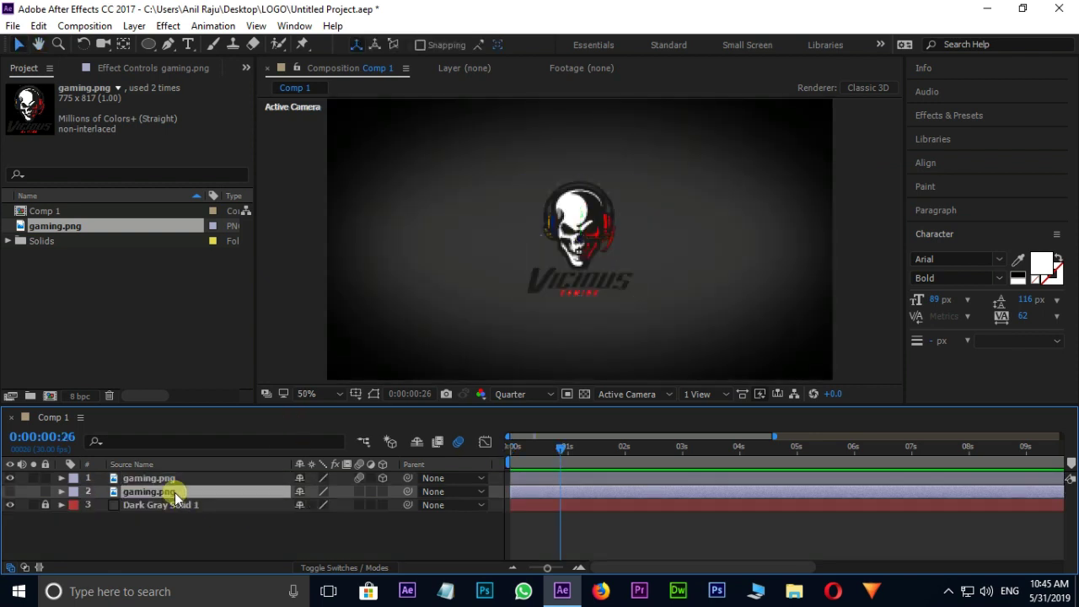
pyautogui.click(10, 492)
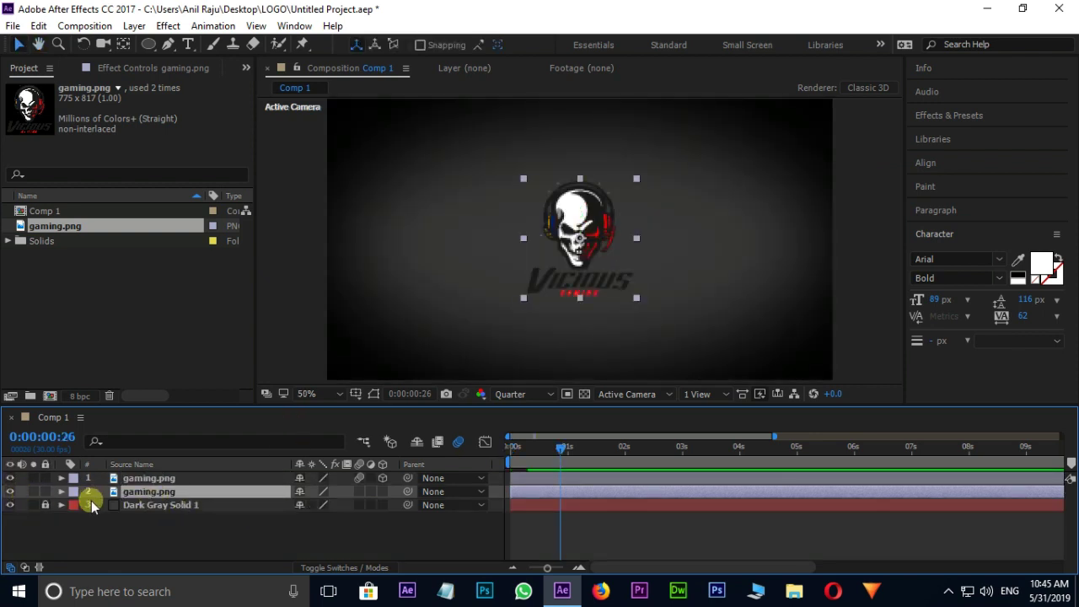
pyautogui.click(10, 477)
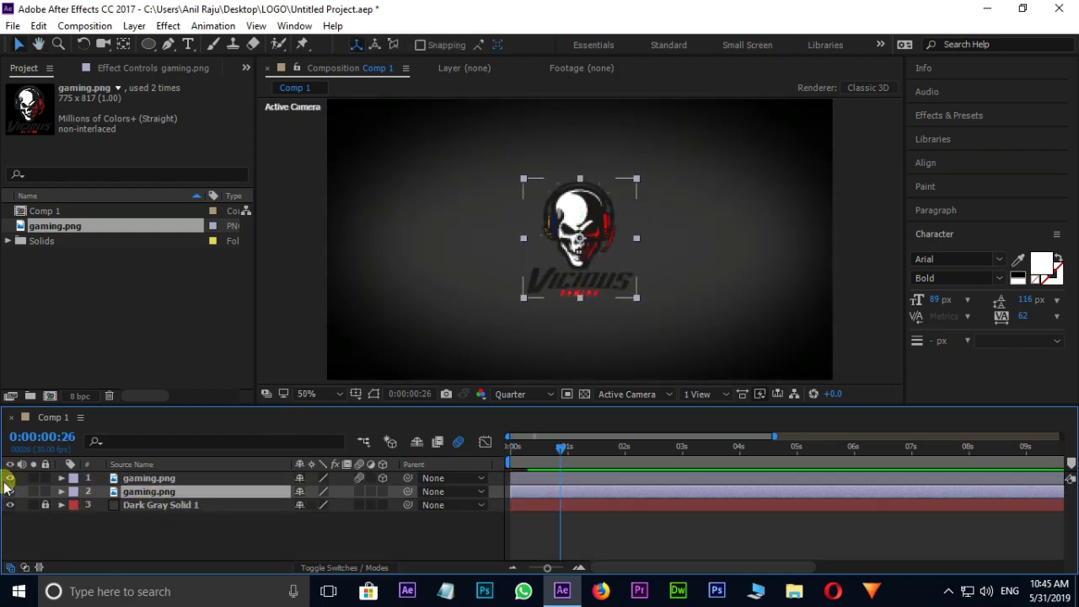
pyautogui.click(193, 494)
pyautogui.press('Home')
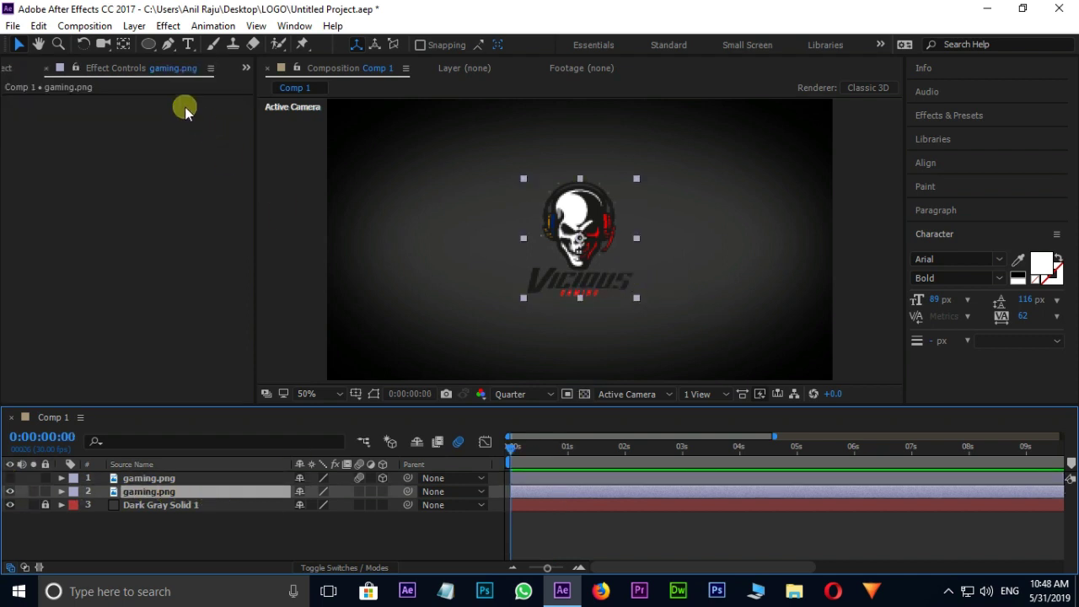
# - Place the trapezoid mask's corner points around the logo with the Pen tool
pyautogui.click(169, 45)
pyautogui.click(523, 156)
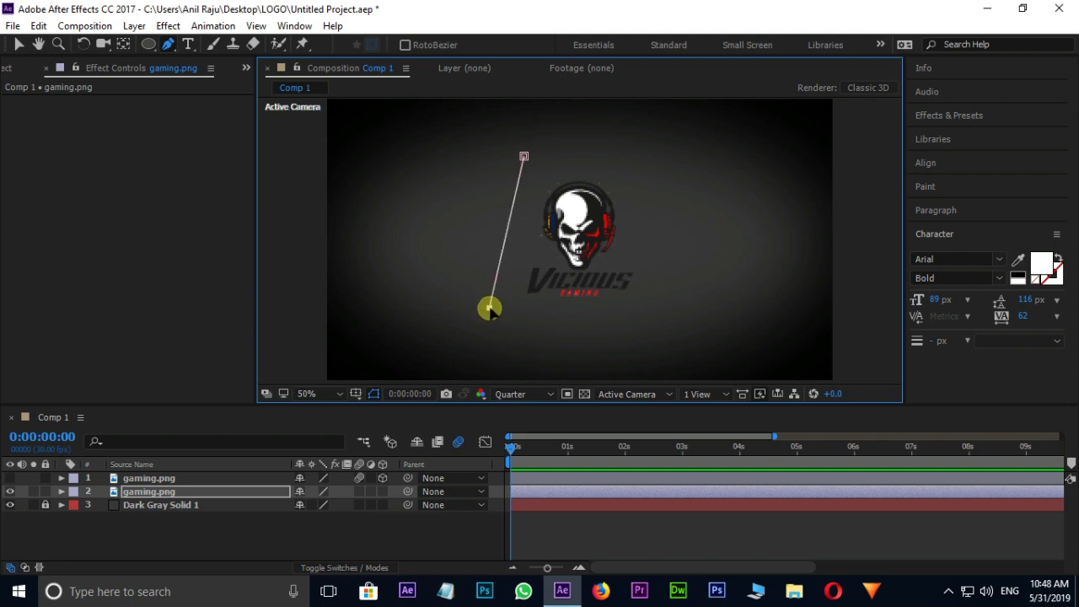
pyautogui.click(669, 307)
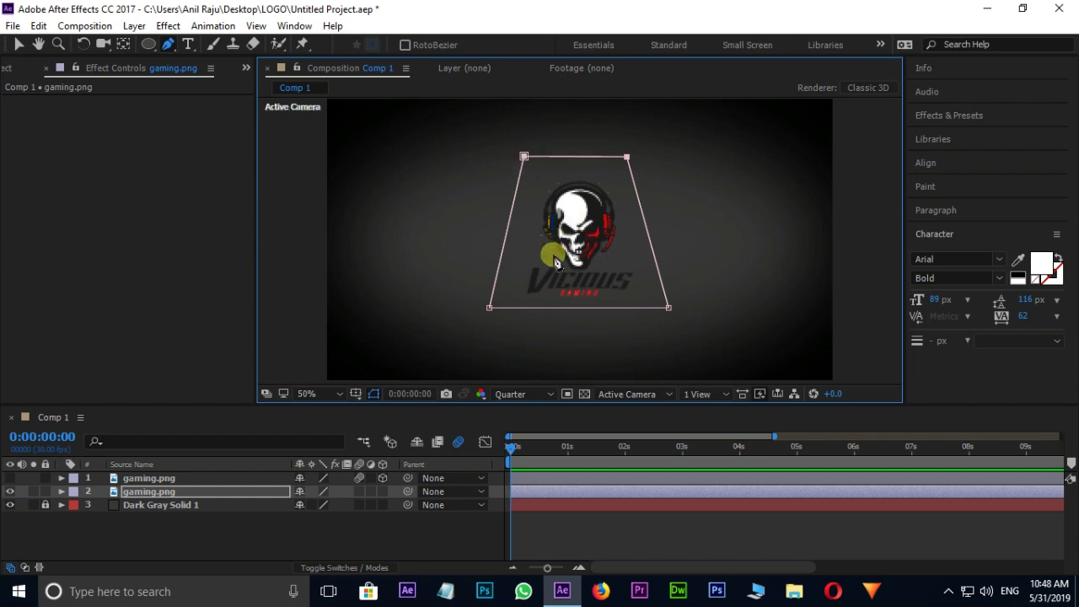
# - Keyframe Mask 1's path at the start, then slide the mask off the logo later
pyautogui.click(19, 47)
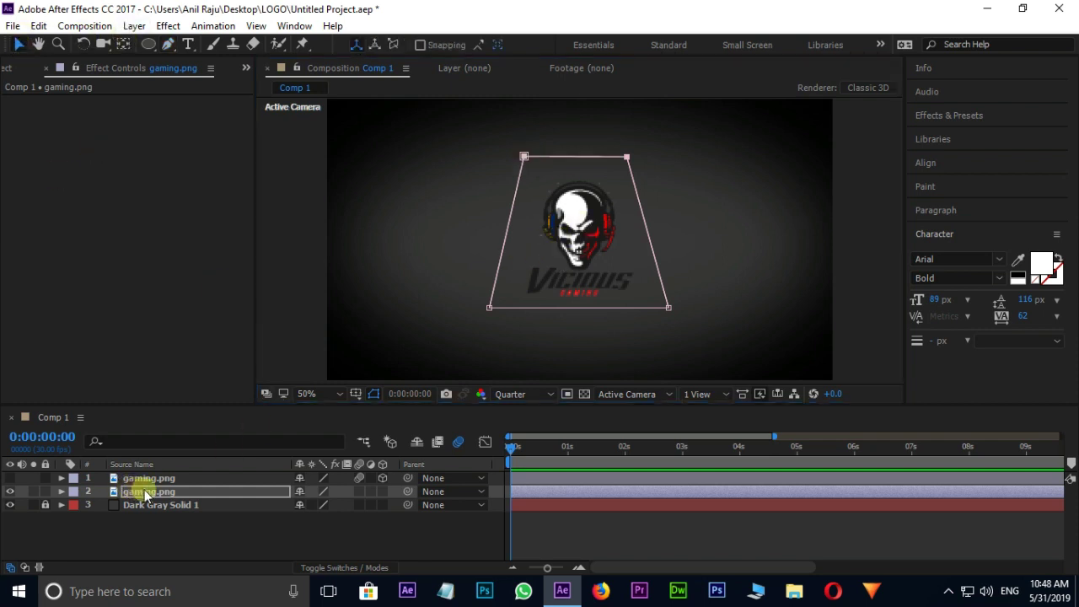
pyautogui.click(61, 491)
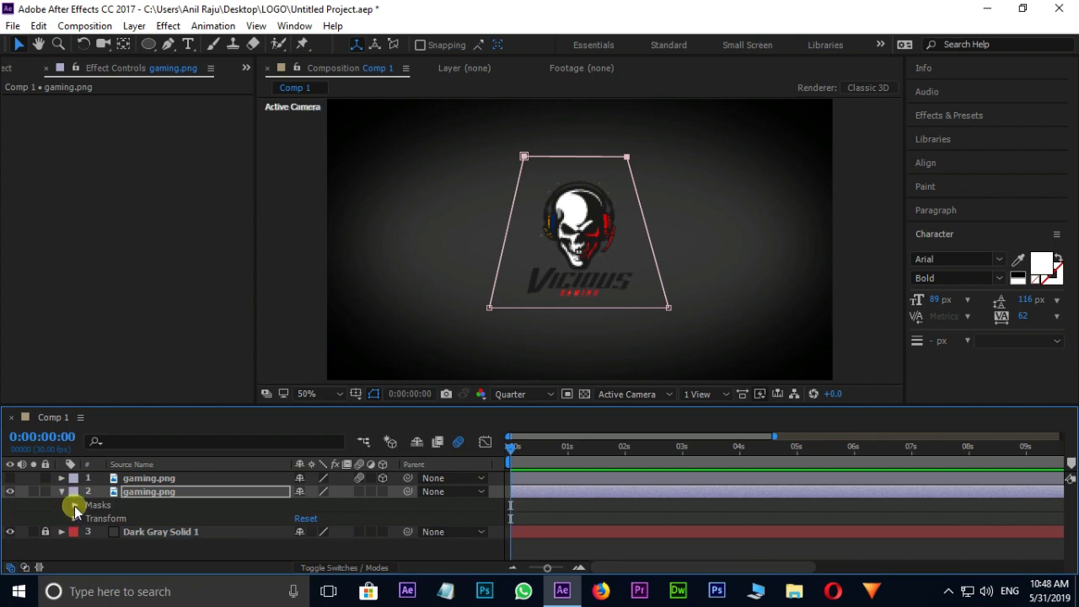
pyautogui.click(75, 506)
pyautogui.click(87, 518)
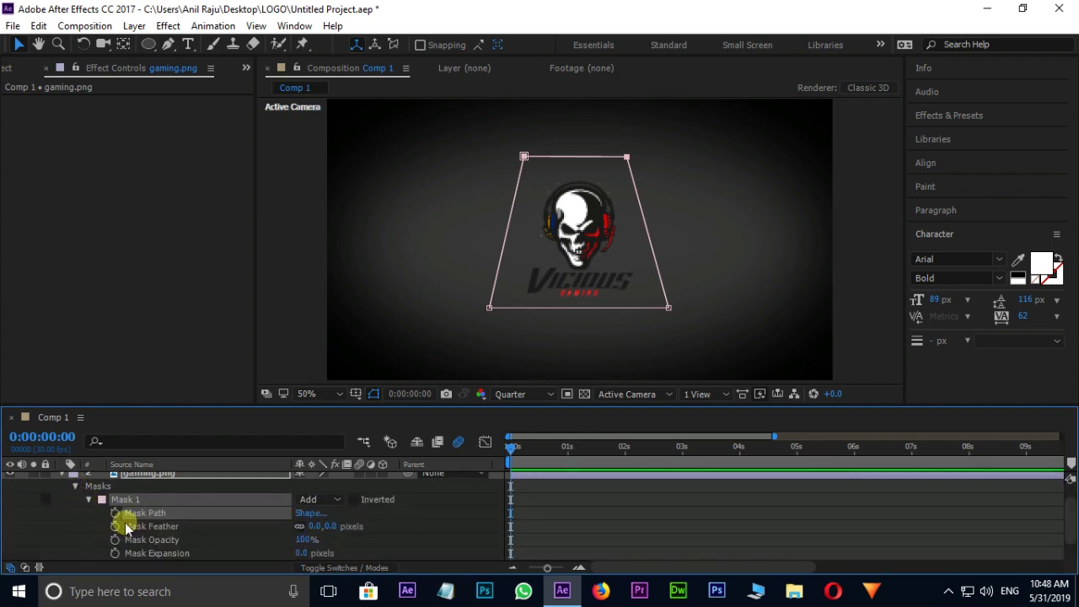
pyautogui.click(116, 513)
pyautogui.moveTo(512, 448); pyautogui.dragTo(550, 462)
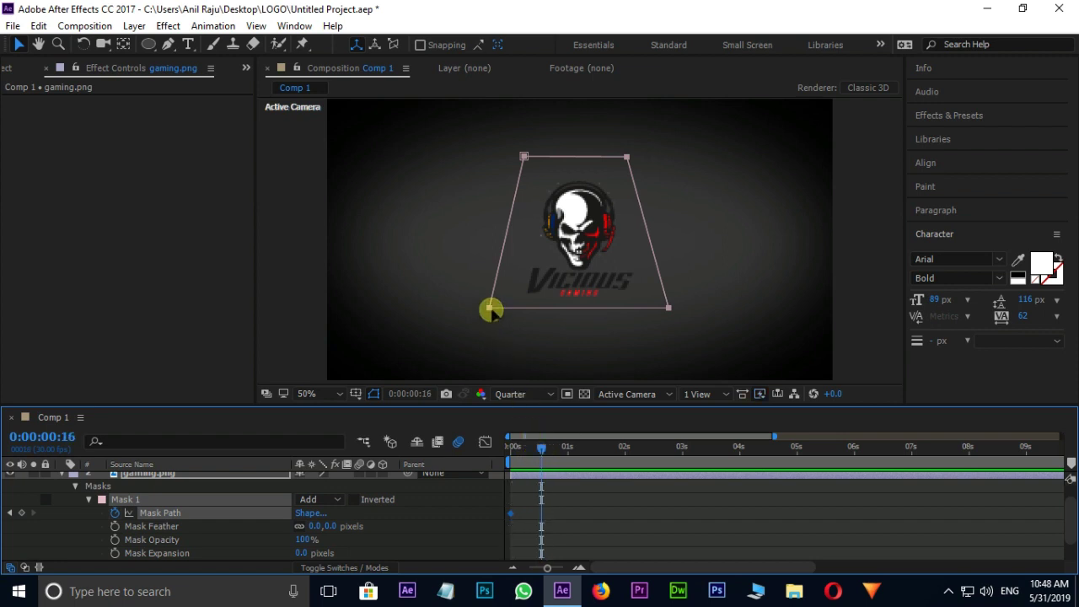
pyautogui.moveTo(489, 308)
pyautogui.mouseDown()
pyautogui.moveTo(614, 272)
pyautogui.moveTo(697, 216)
pyautogui.mouseUp()
# - Push the second mask path keyframe later in time and preview the wipe
pyautogui.moveTo(525, 450); pyautogui.dragTo(509, 446)
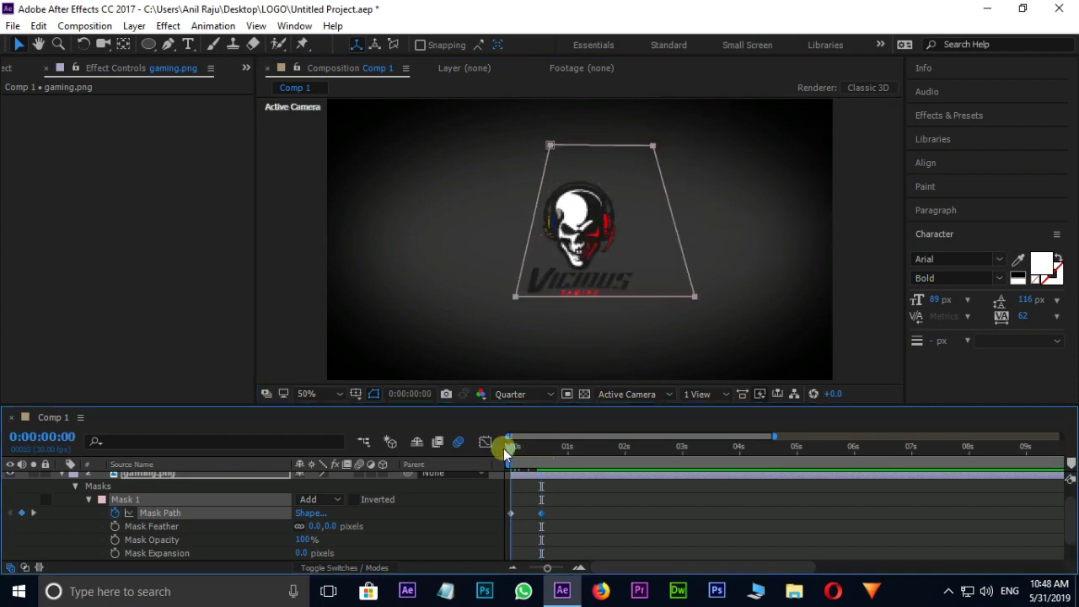
pyautogui.click(552, 446)
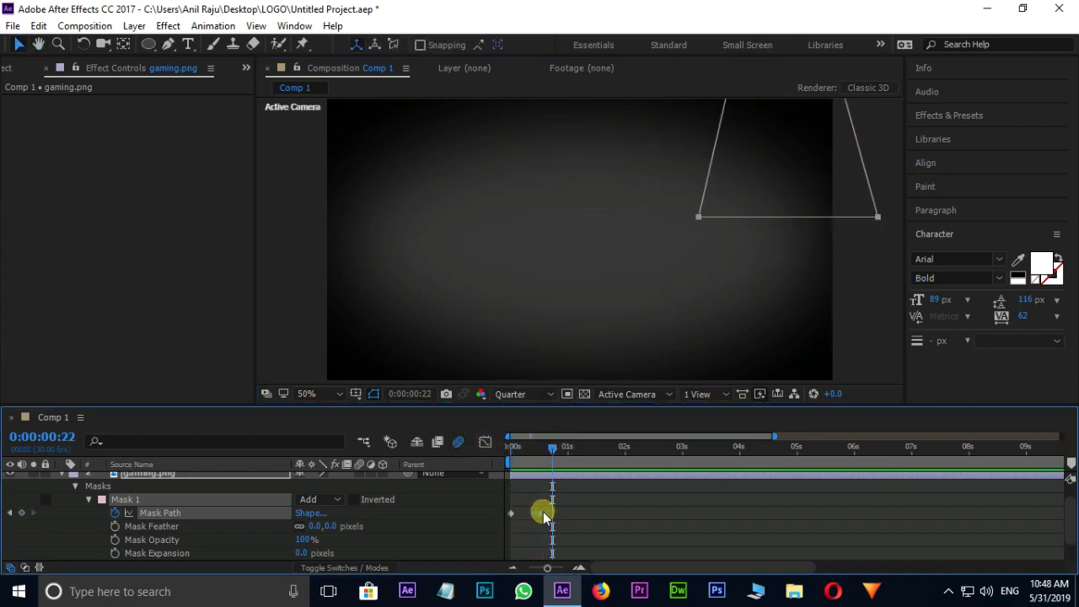
pyautogui.moveTo(541, 512); pyautogui.dragTo(611, 514)
pyautogui.moveTo(548, 448); pyautogui.dragTo(436, 448)
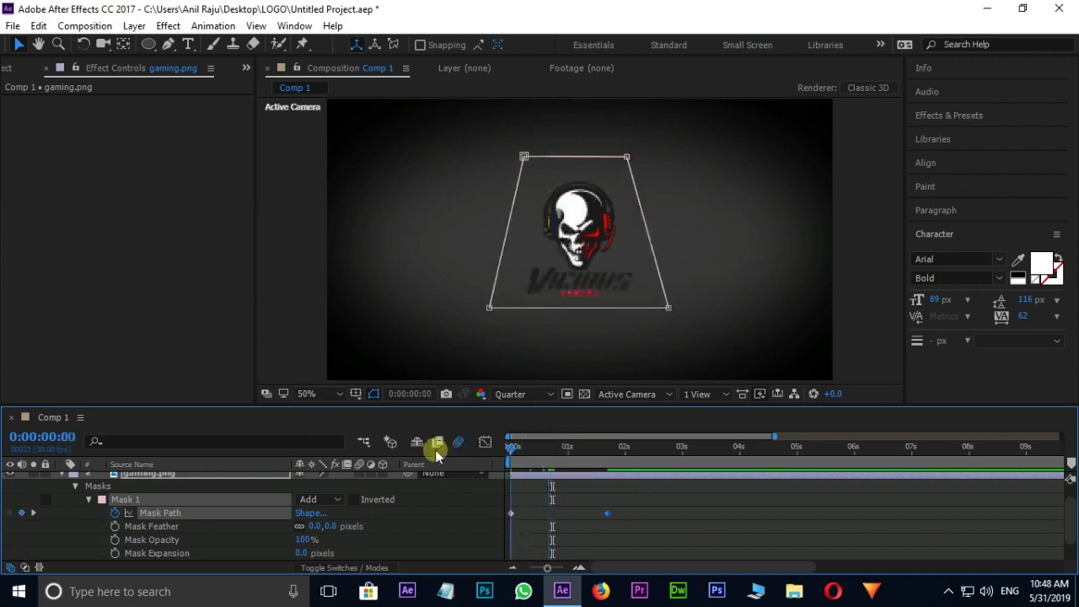
pyautogui.press('space')
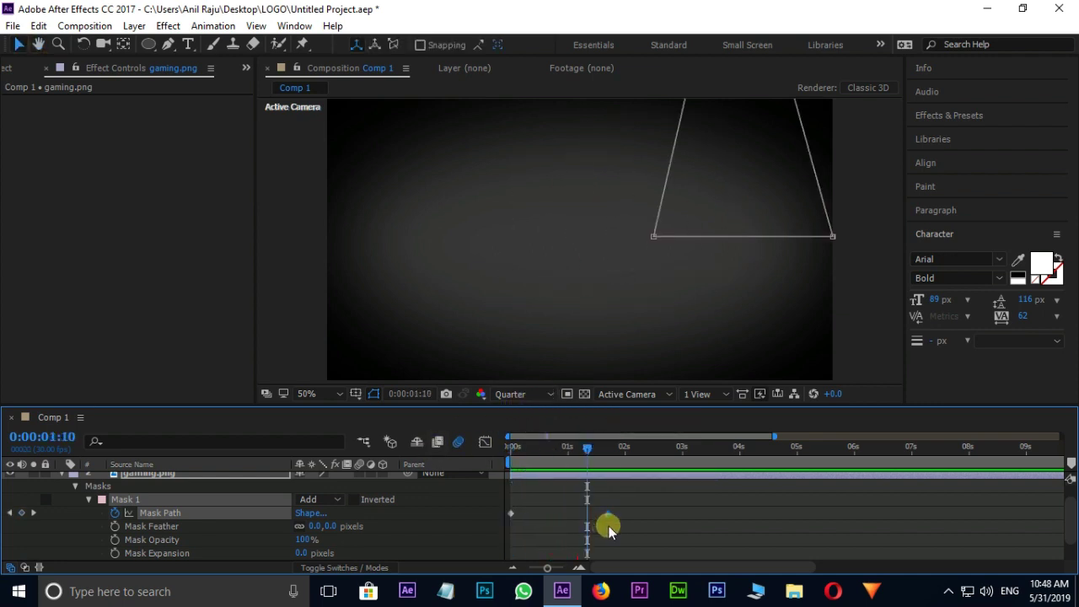
# - Apply Easy Ease to the mask path keyframe and preview the wipe
pyautogui.rightClick(600, 513)
pyautogui.moveTo(664, 501)
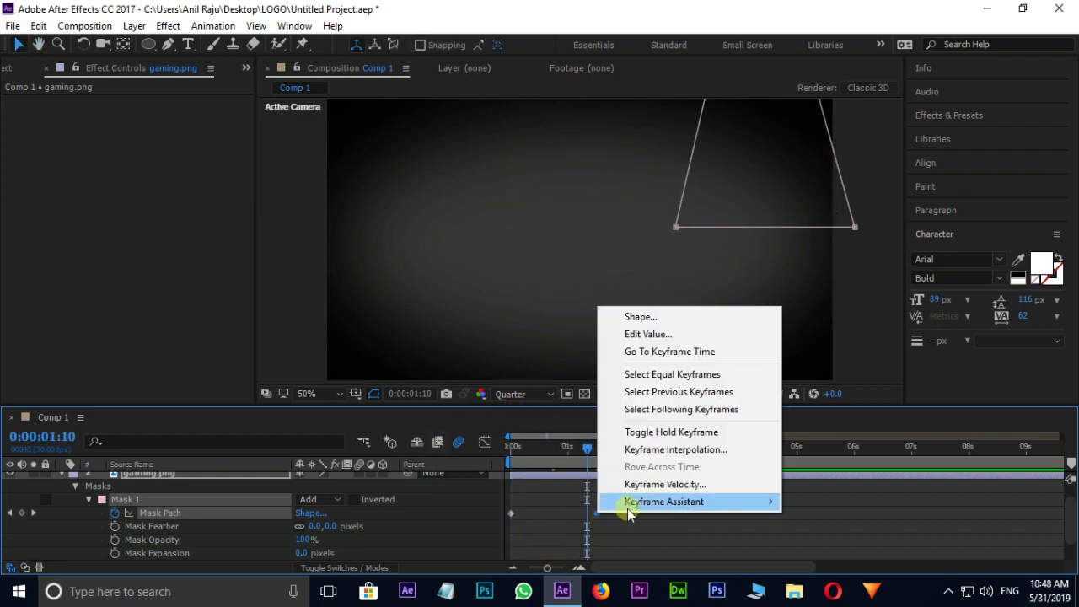
pyautogui.click(851, 414)
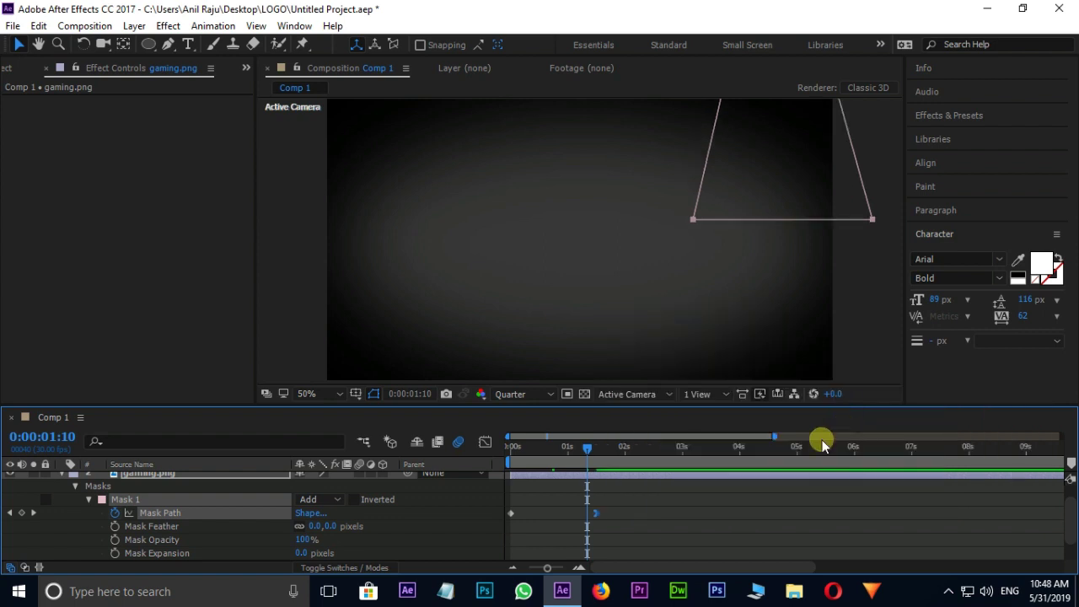
pyautogui.moveTo(576, 450); pyautogui.dragTo(512, 450)
pyautogui.press('space')
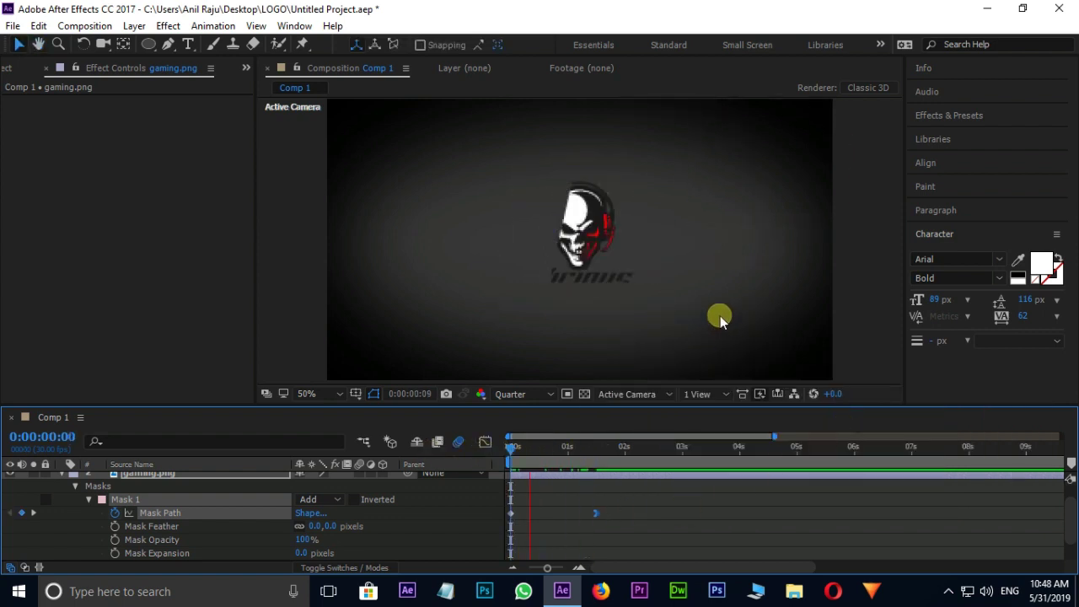
pyautogui.press('space')
pyautogui.moveTo(568, 450); pyautogui.dragTo(512, 449)
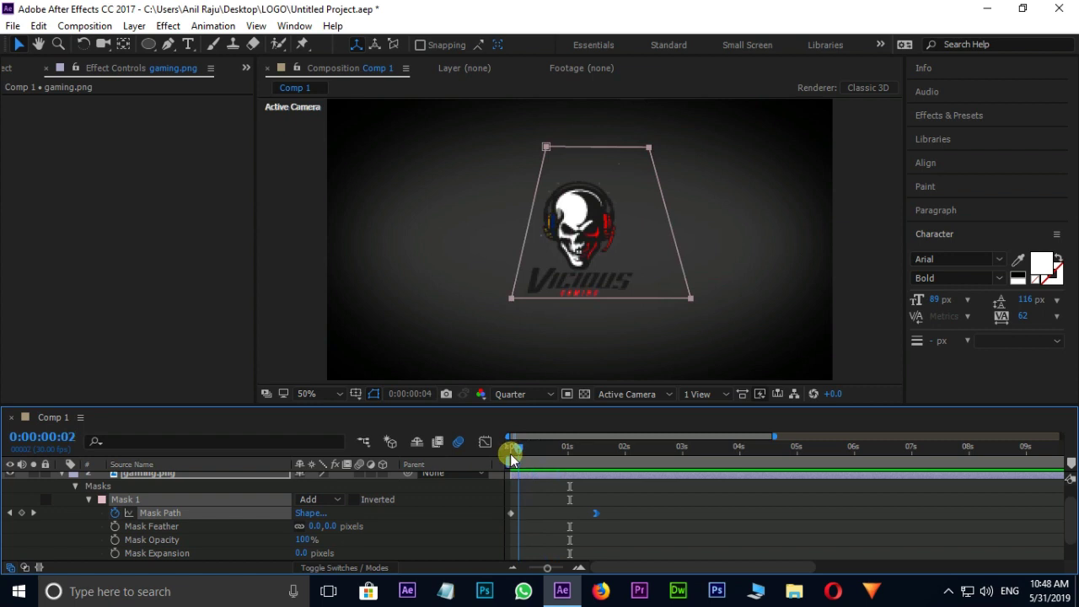
pyautogui.scroll(1, 189, 515)
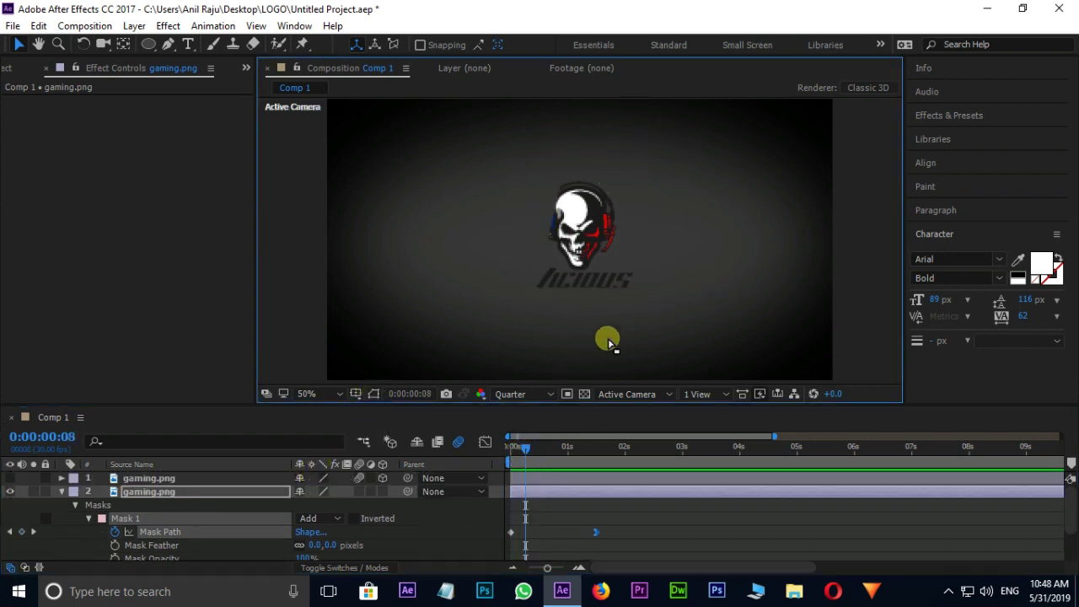
# - Collapse the layer and open the FX_Particle Builder.jsxbin panel from the Window menu
pyautogui.press('Home')
pyautogui.press('u')
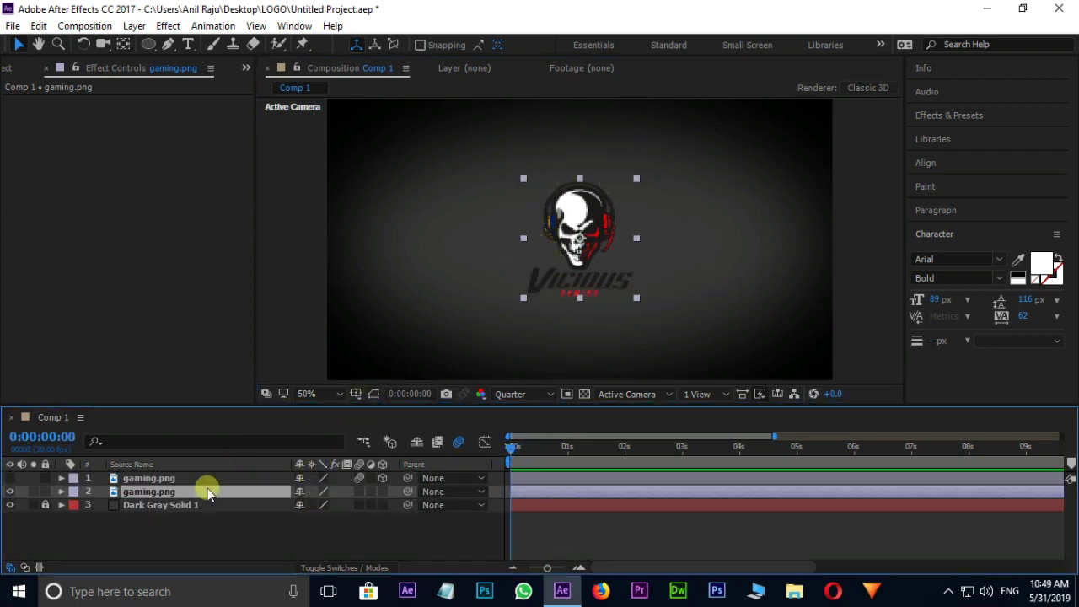
pyautogui.click(294, 26)
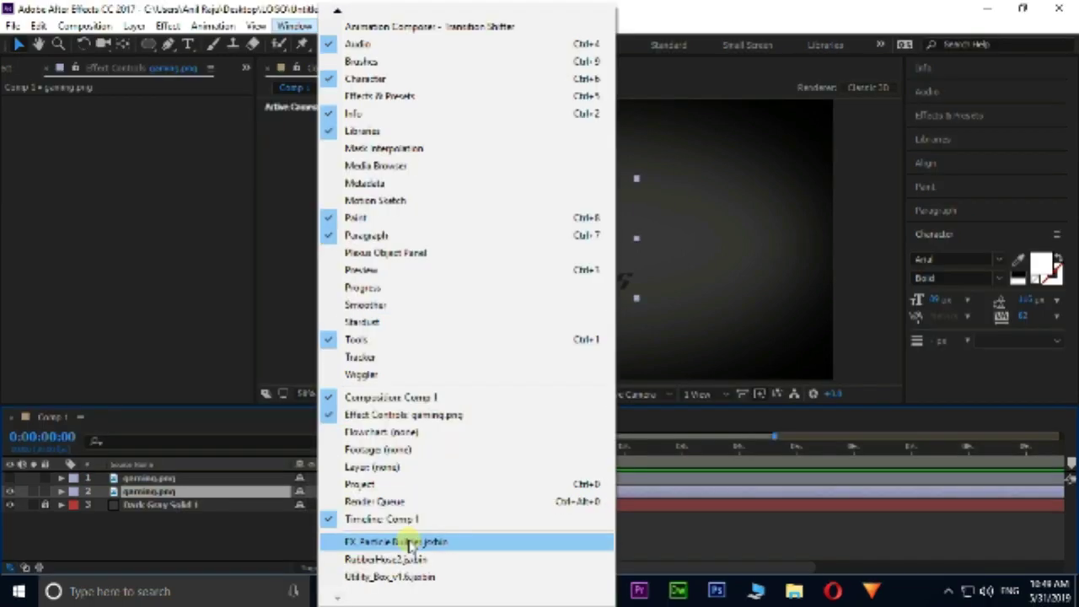
pyautogui.click(461, 546)
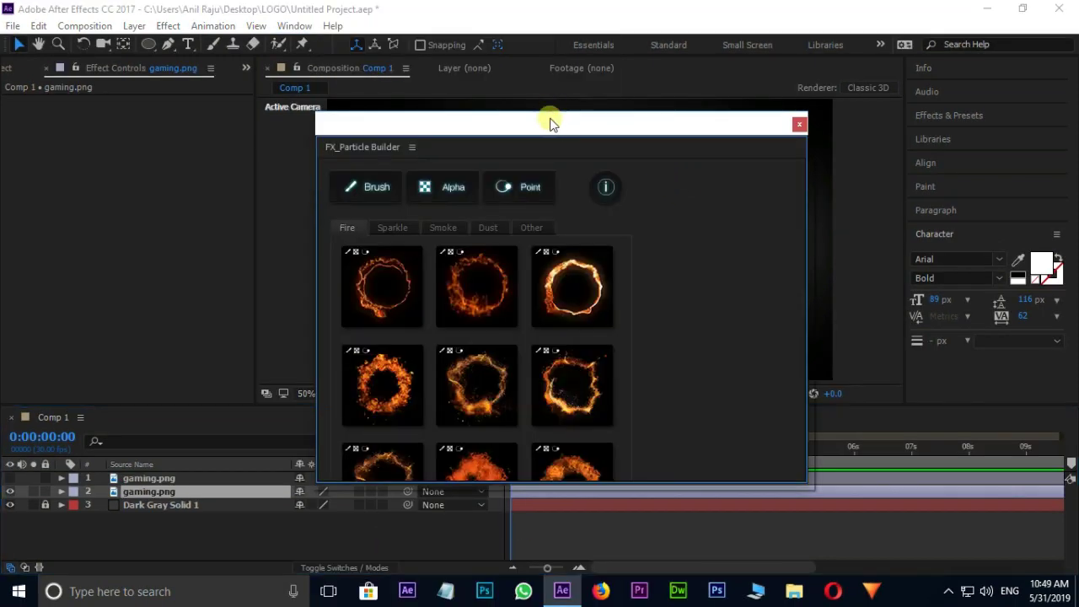
# - Dock the panel, build a fire ring preset from the logo's alpha, and view at Full resolution
pyautogui.moveTo(550, 124); pyautogui.dragTo(920, 100)
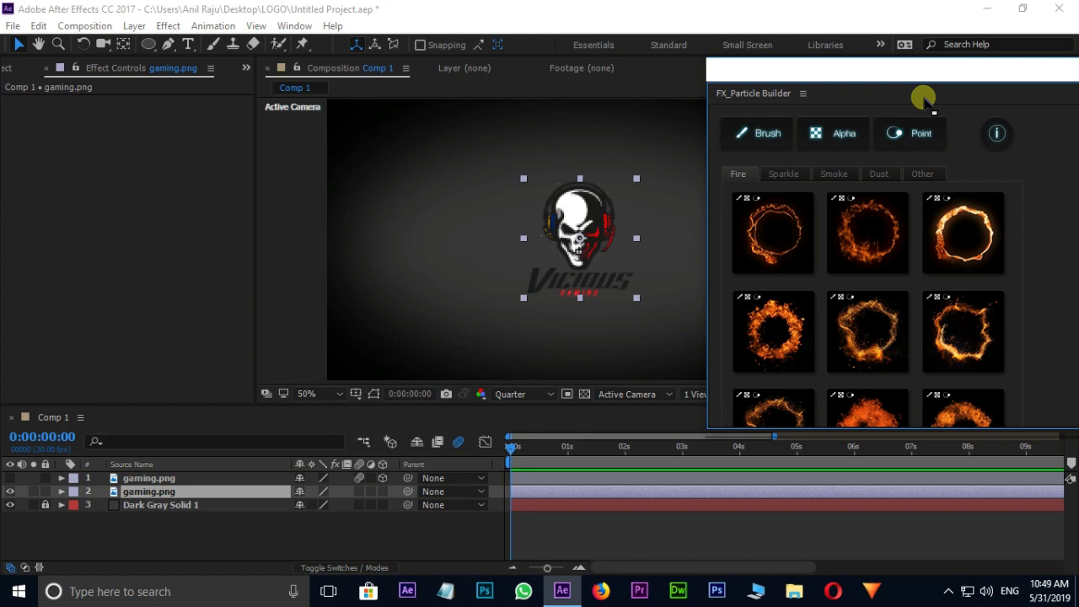
pyautogui.click(769, 346)
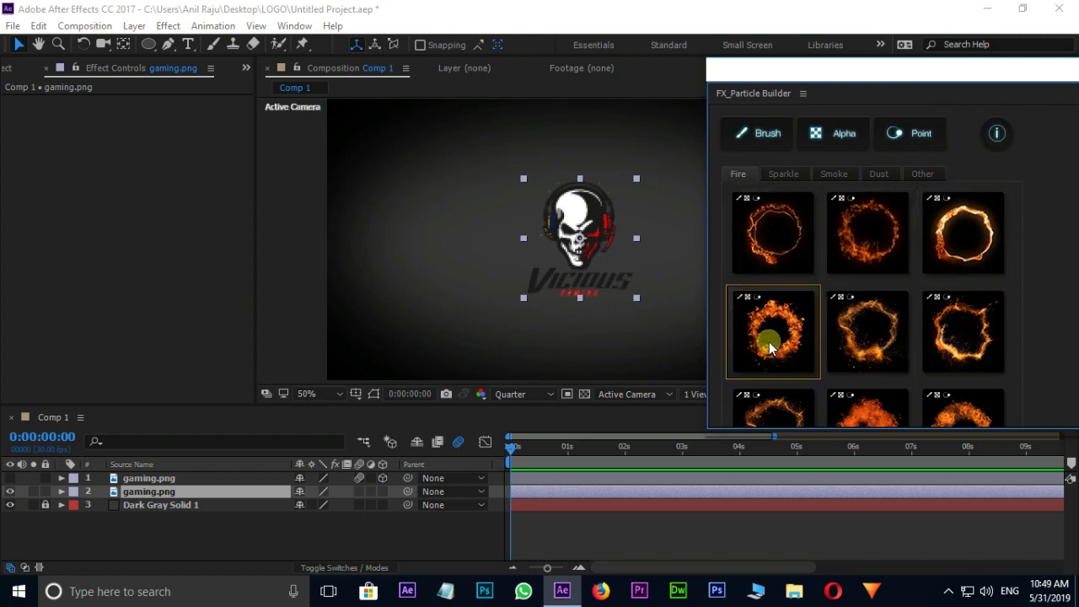
pyautogui.click(843, 136)
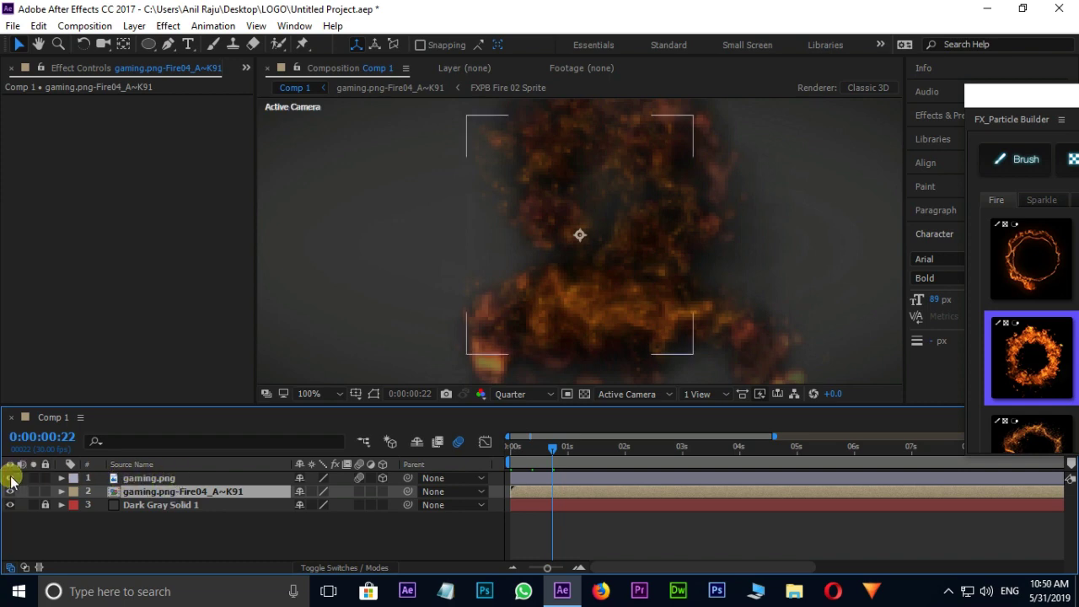
pyautogui.click(10, 477)
pyautogui.hotkey('ctrl', 'j')
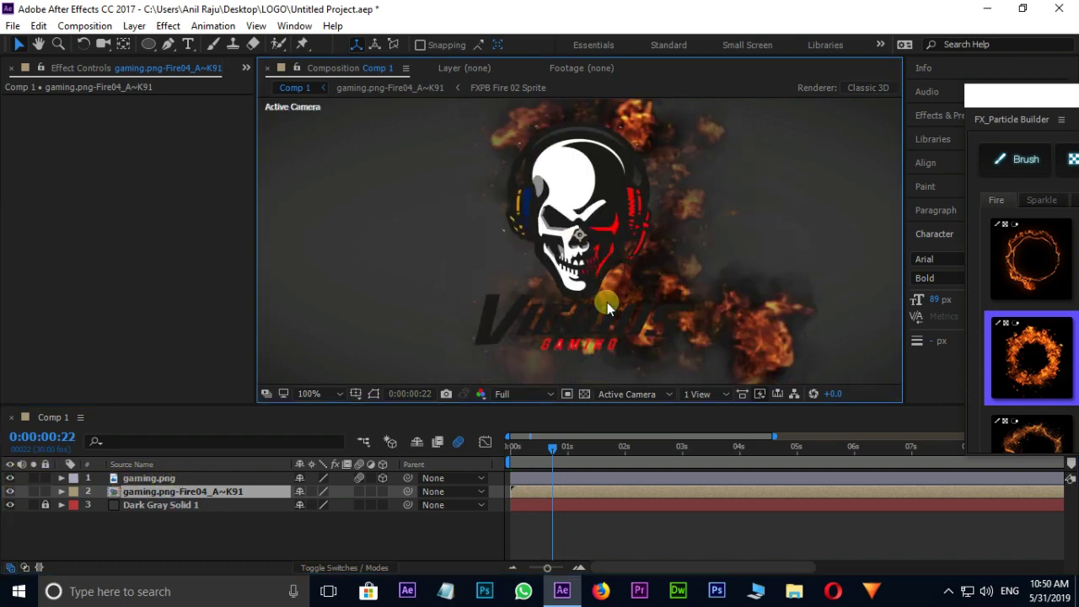